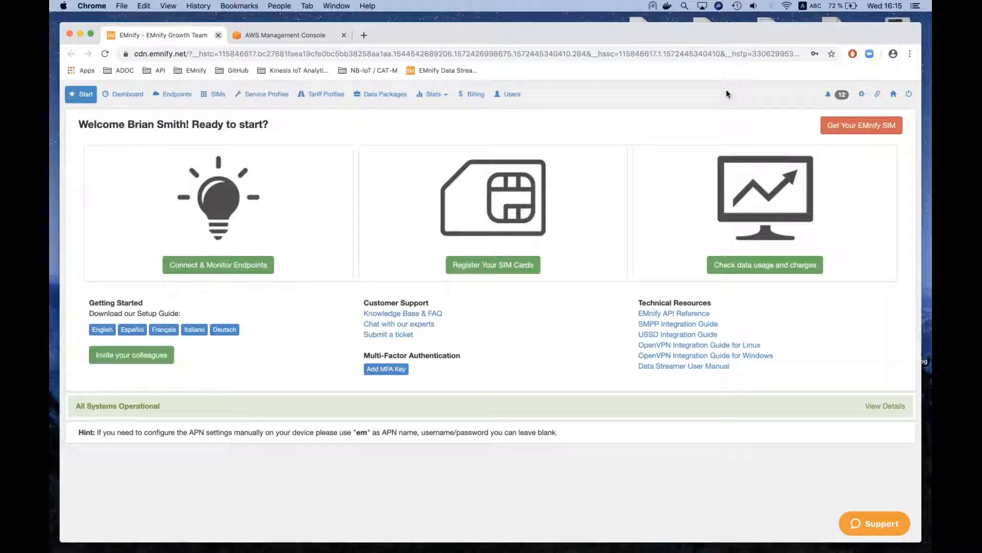
- Open the Tokens, IPs & VPN Setup page and examine the Data Streams section and its usage allowance
click(877, 93)
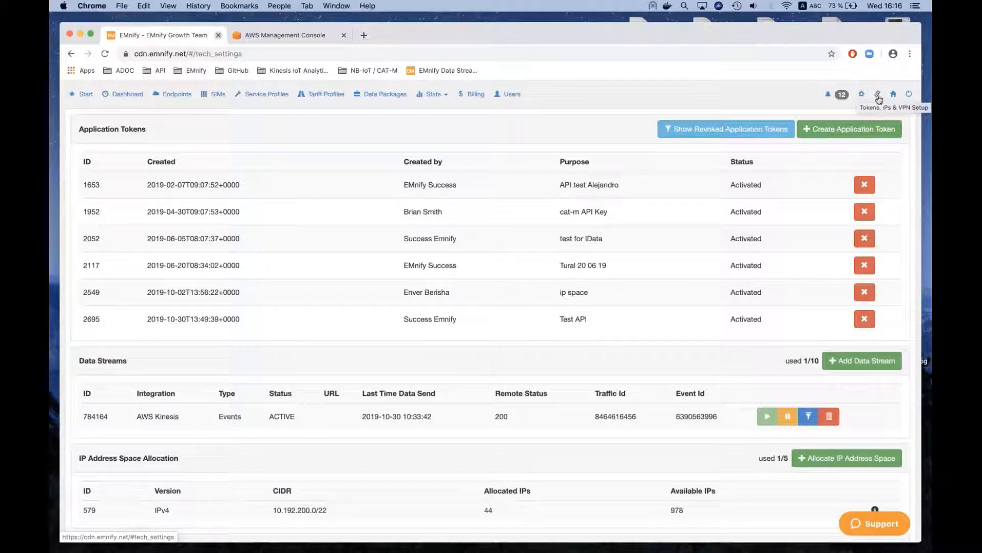
key(super+l)
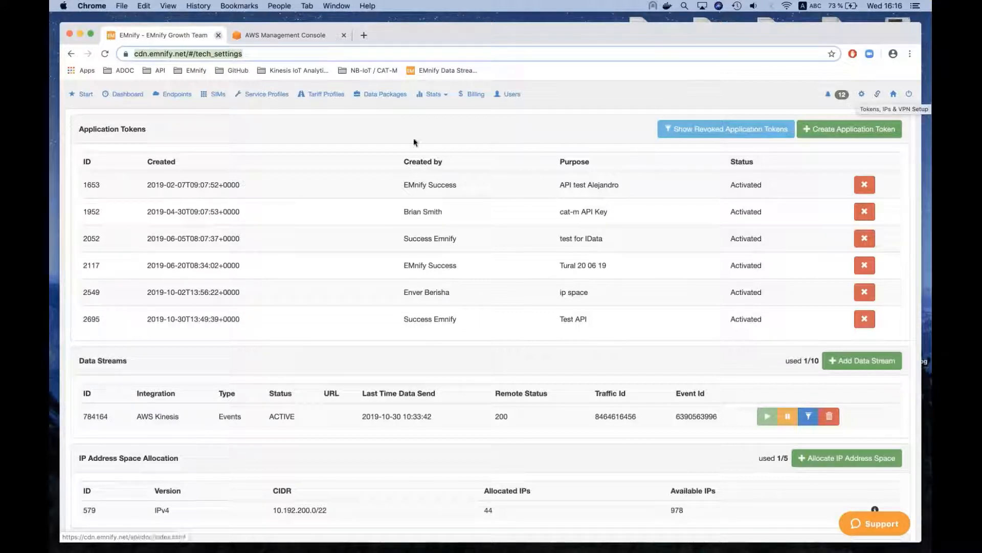
scroll(185, 143, down, 1)
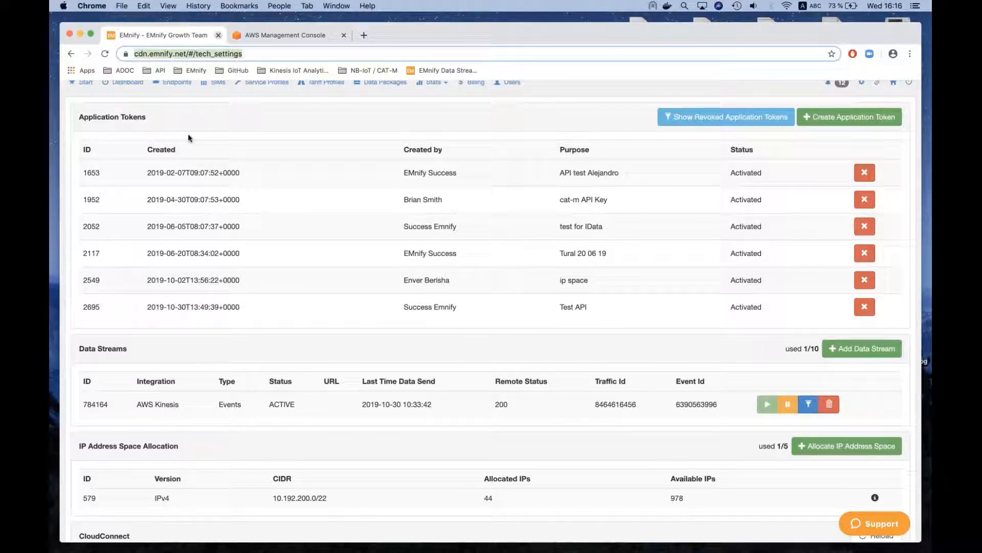
scroll(189, 136, down, 1)
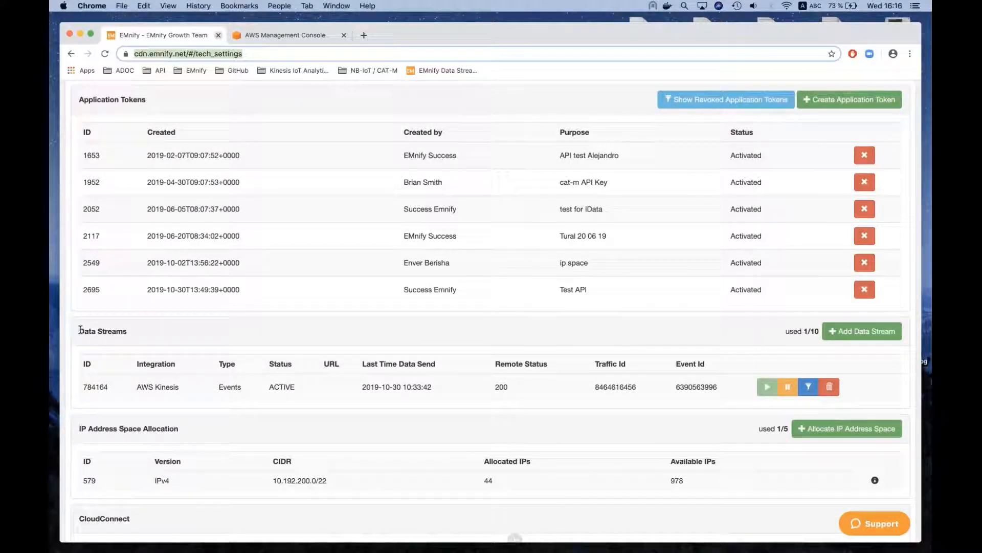
drag(81, 329, 146, 335)
click(145, 337)
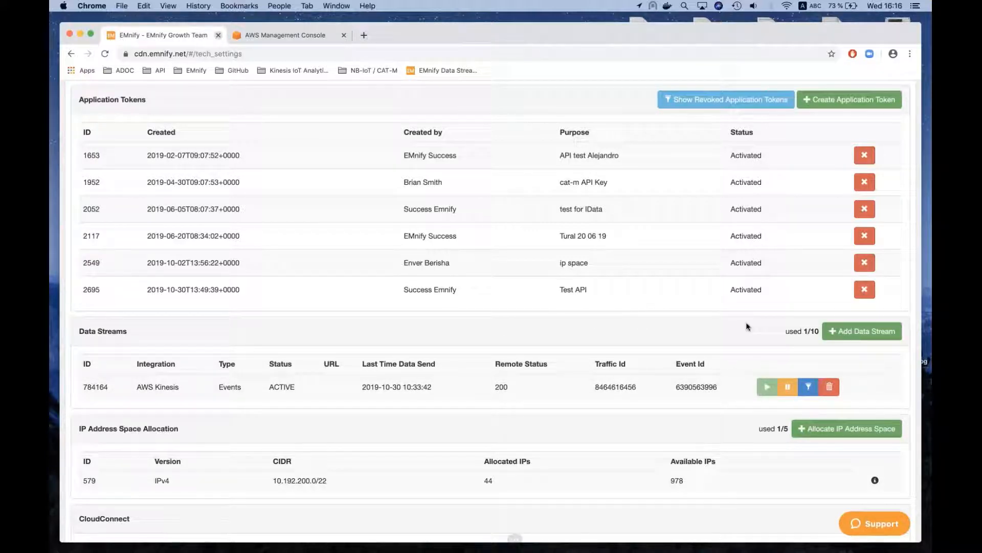
drag(784, 333, 818, 330)
click(817, 331)
- Start adding a data stream with data stream type Events and API type AWS S3
click(862, 330)
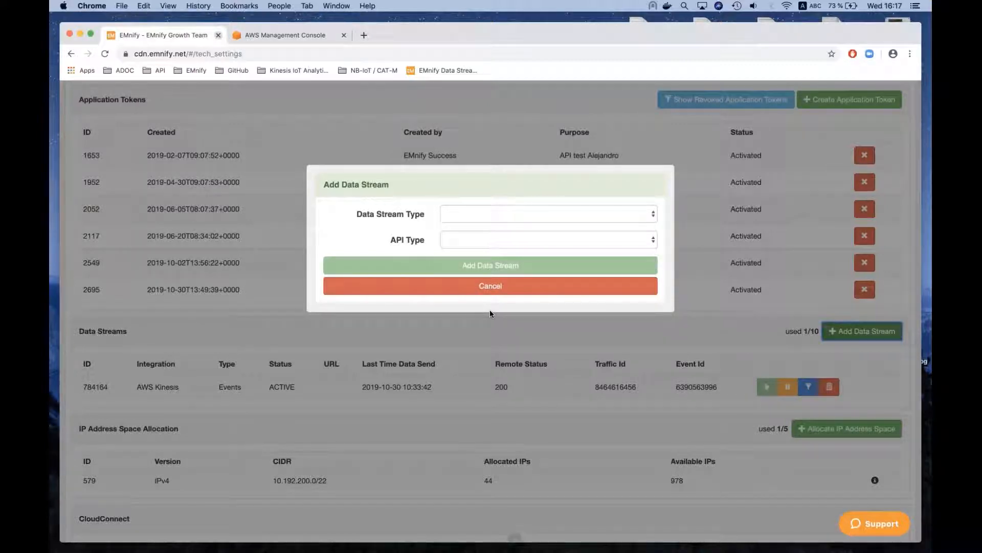
click(475, 212)
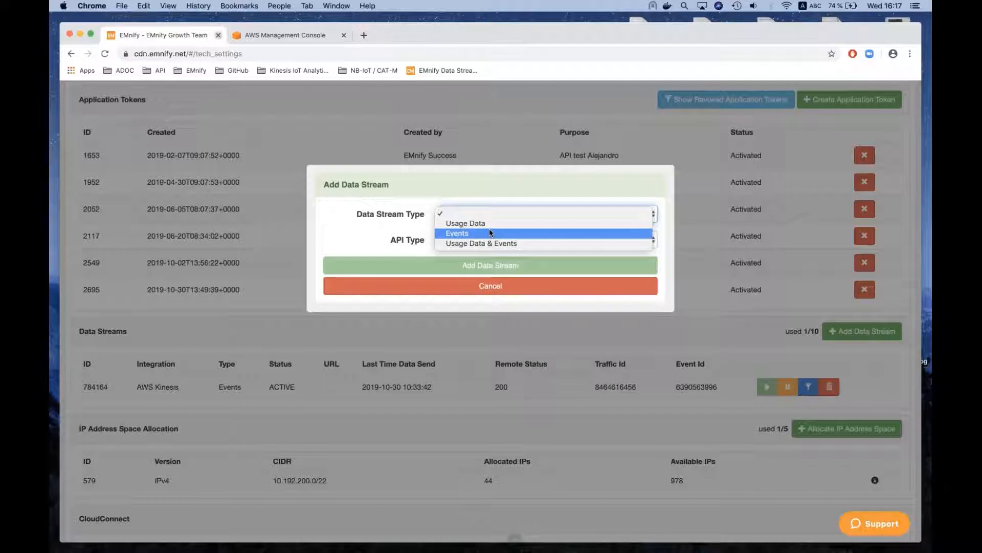
click(490, 233)
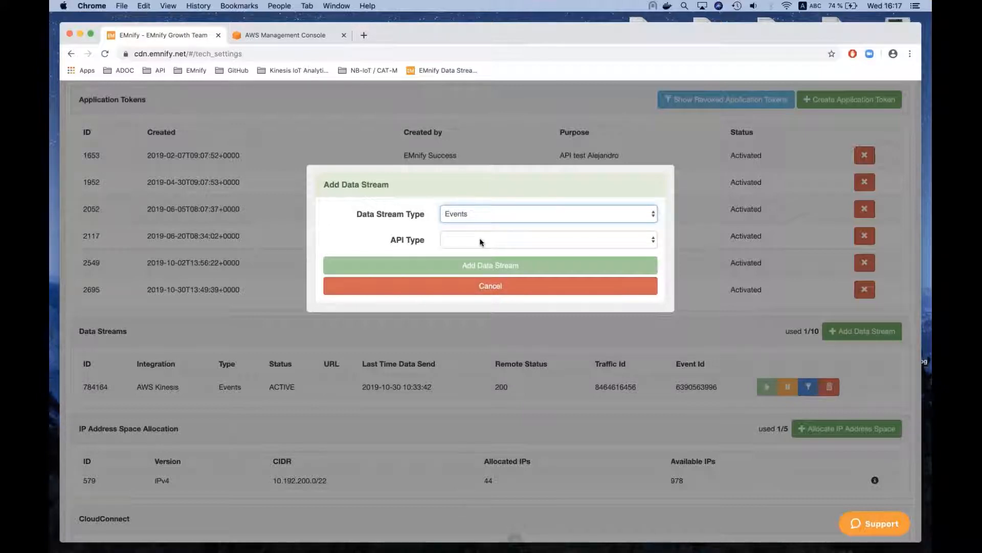
click(481, 241)
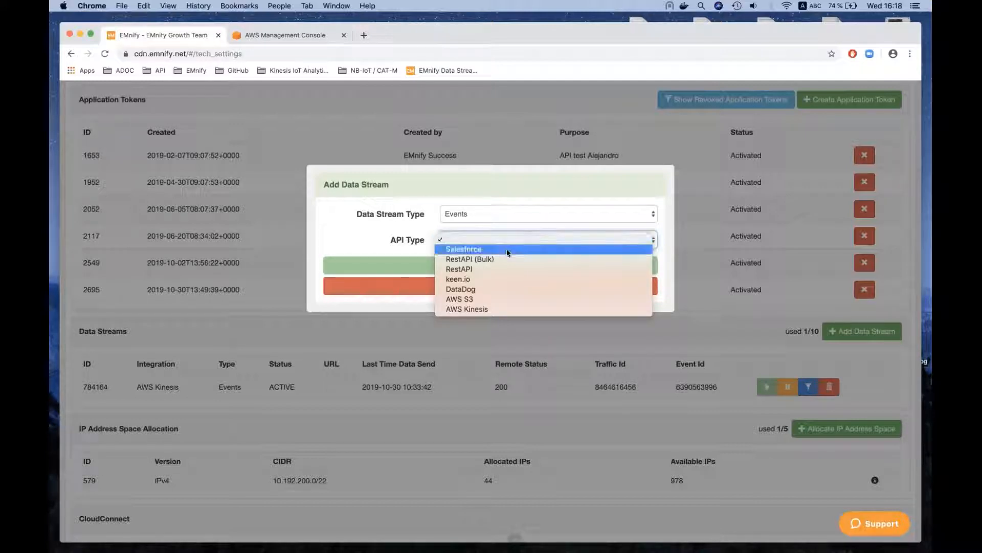
click(483, 301)
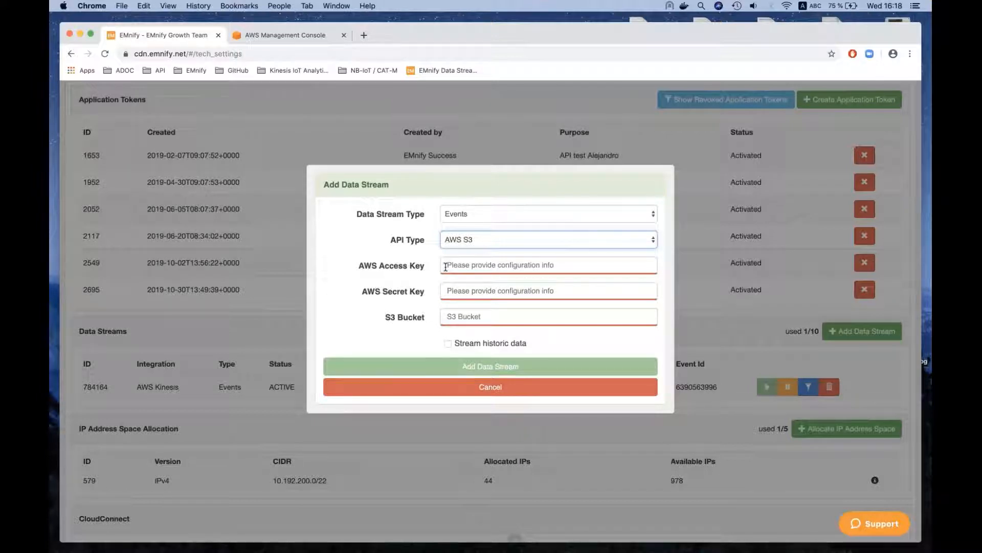
- Switch to the AWS Management Console, search the services for "iam" and open IAM
click(290, 35)
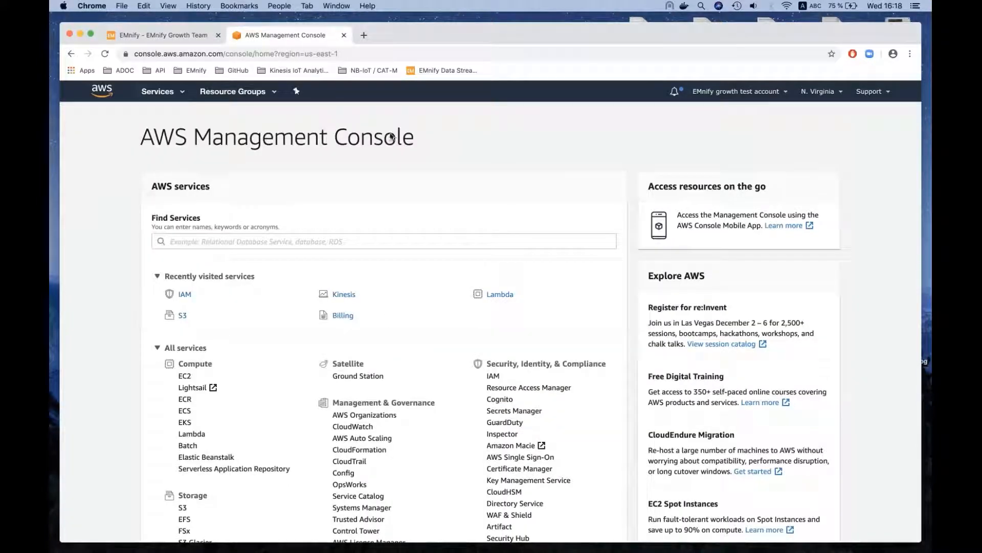
click(241, 53)
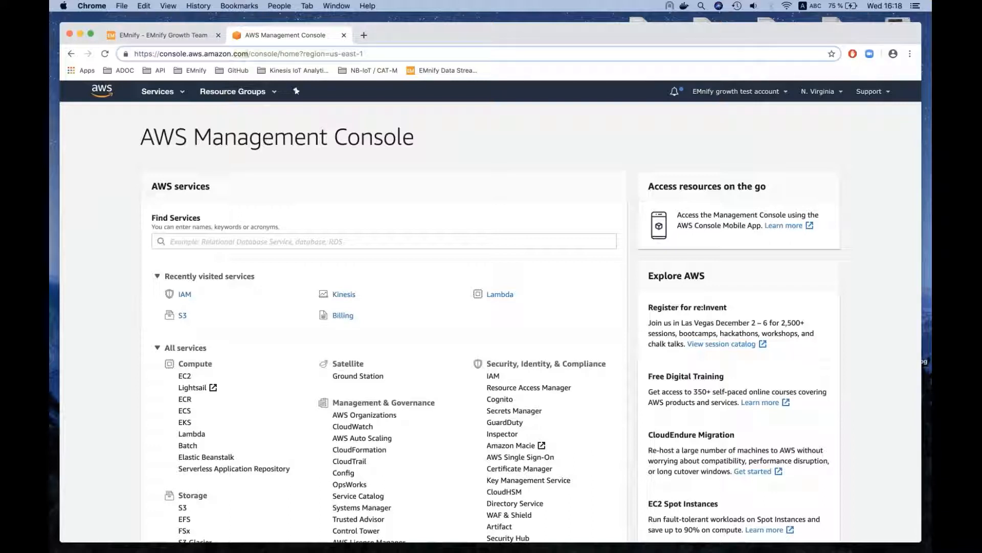
double_click(218, 54)
key(super+a)
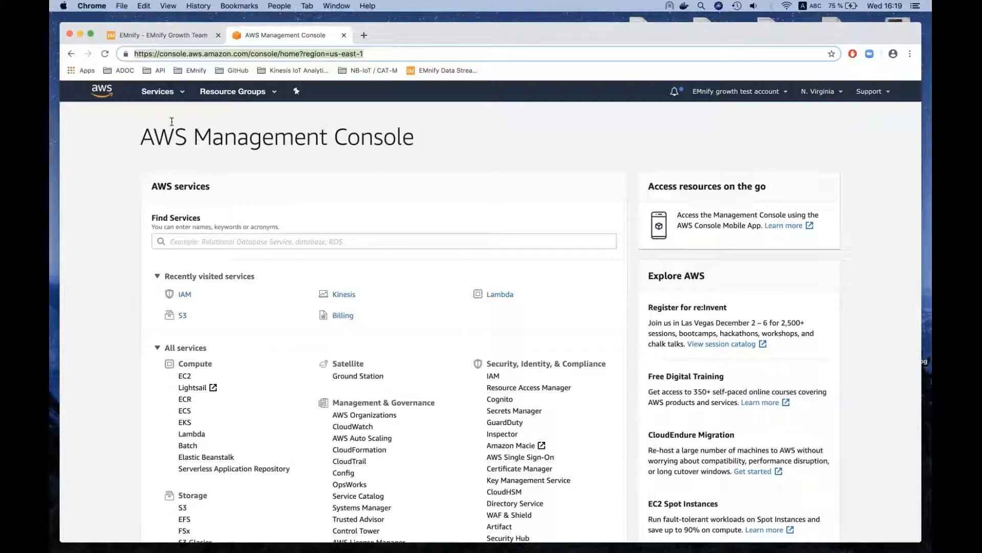
click(152, 94)
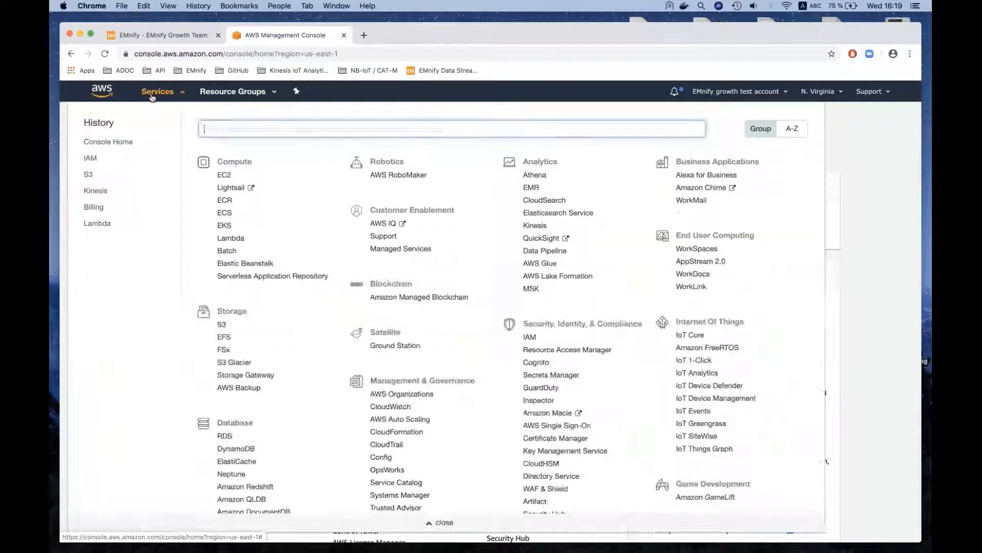
text(iam)
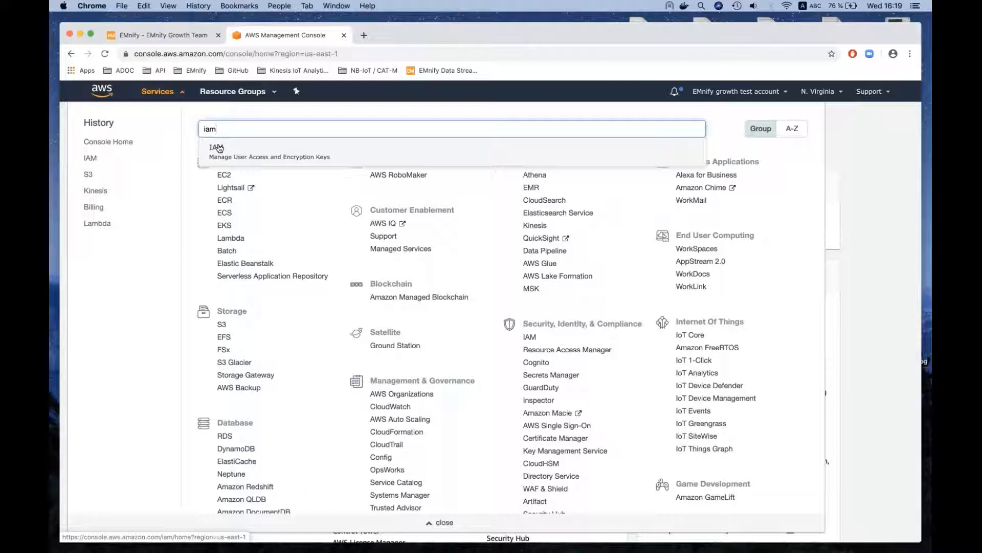
click(217, 149)
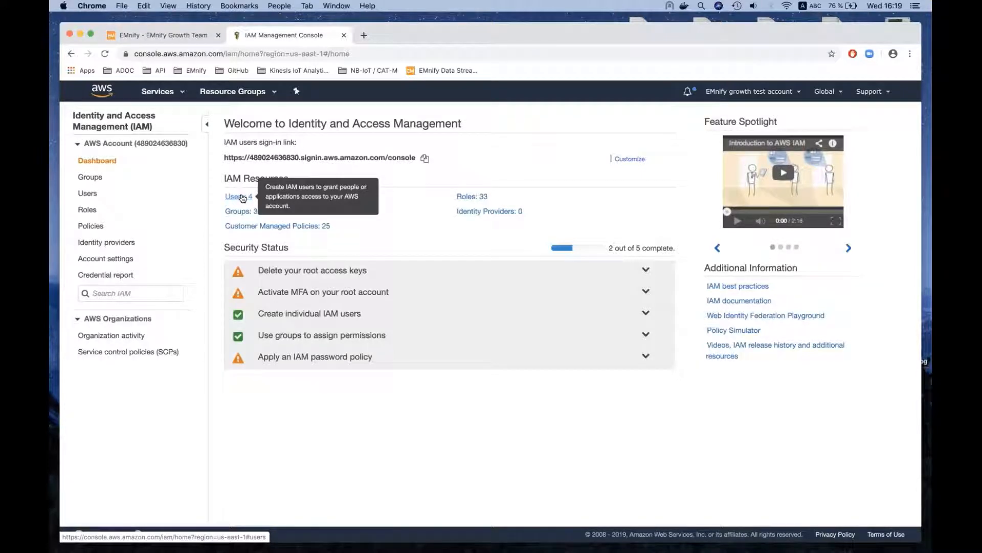
- Open the security credentials of the IAM user webinar and go to the access keys section
click(242, 197)
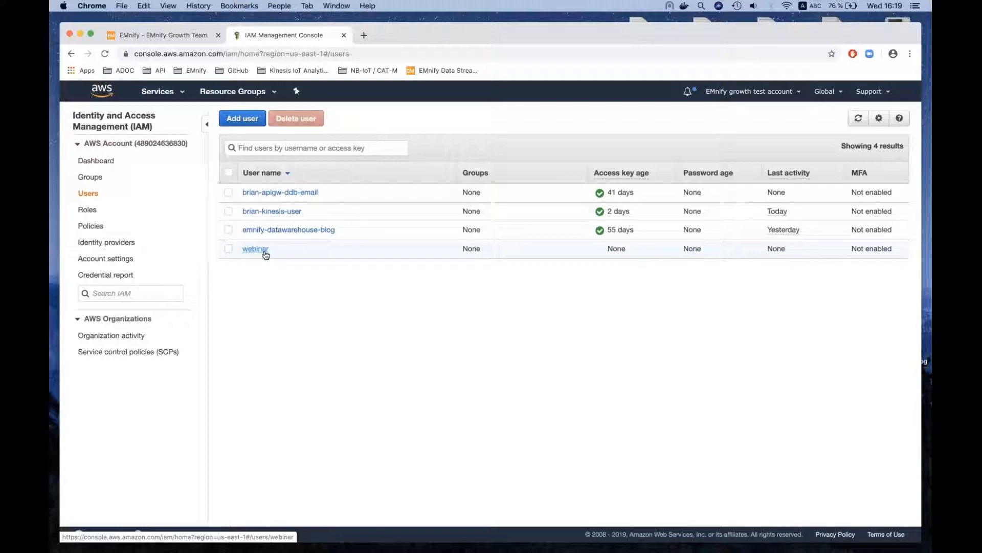
click(255, 248)
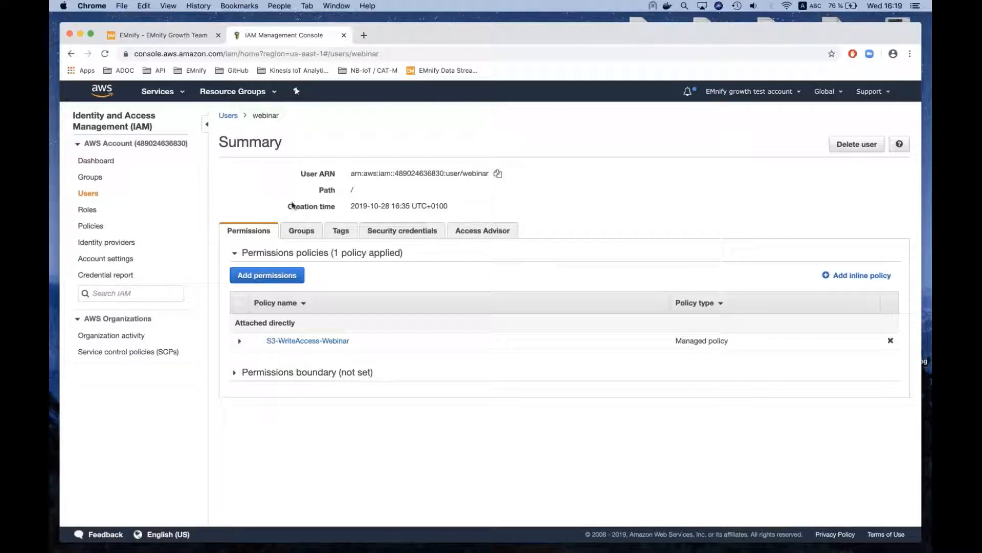
click(396, 235)
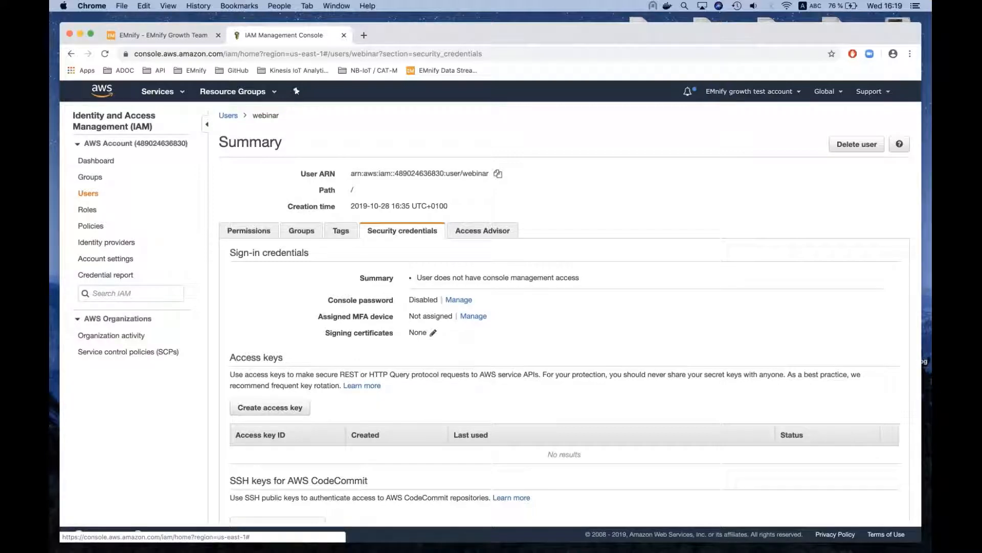
scroll(396, 218, down, 1)
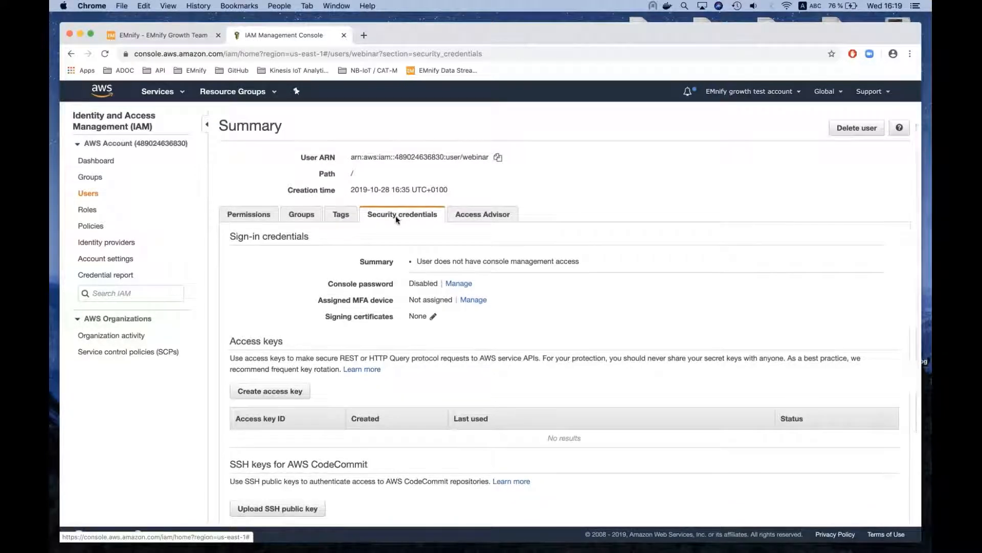
scroll(395, 216, down, 2)
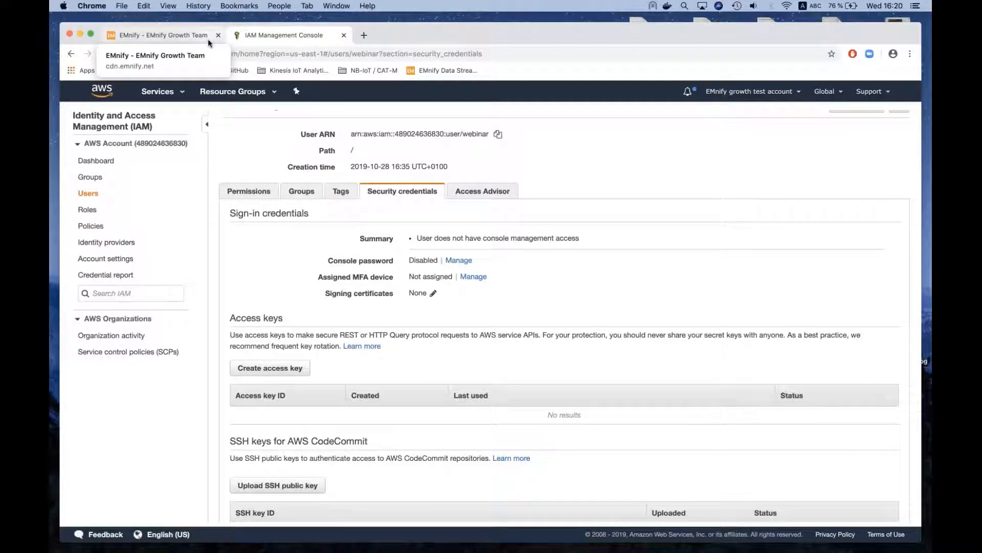
- Create an access key for the webinar user and reveal its secret access key
click(168, 35)
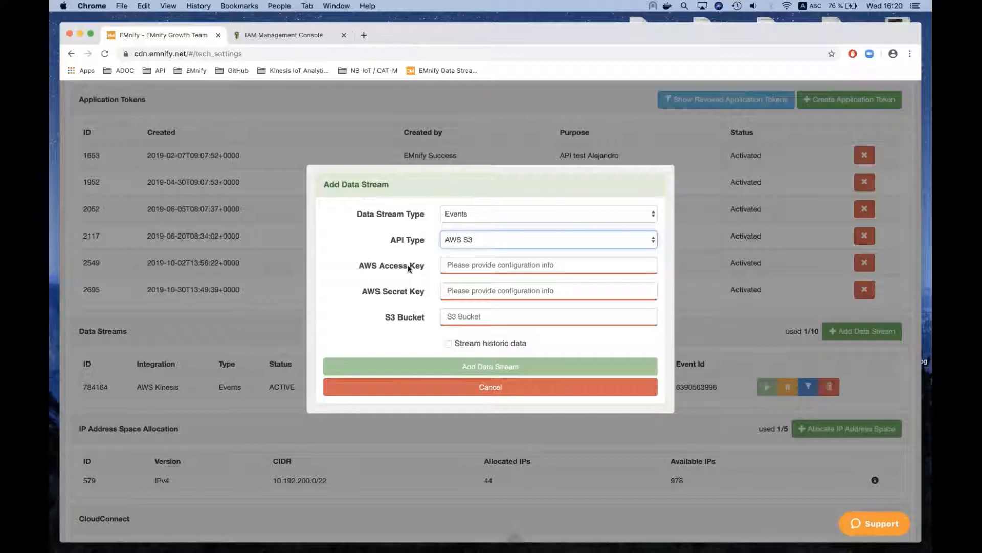
click(266, 33)
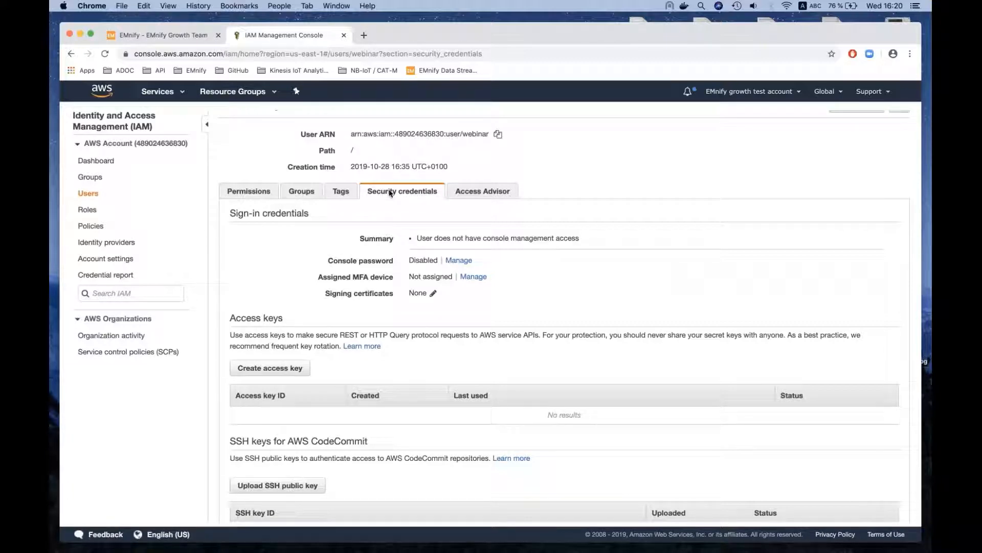
click(277, 366)
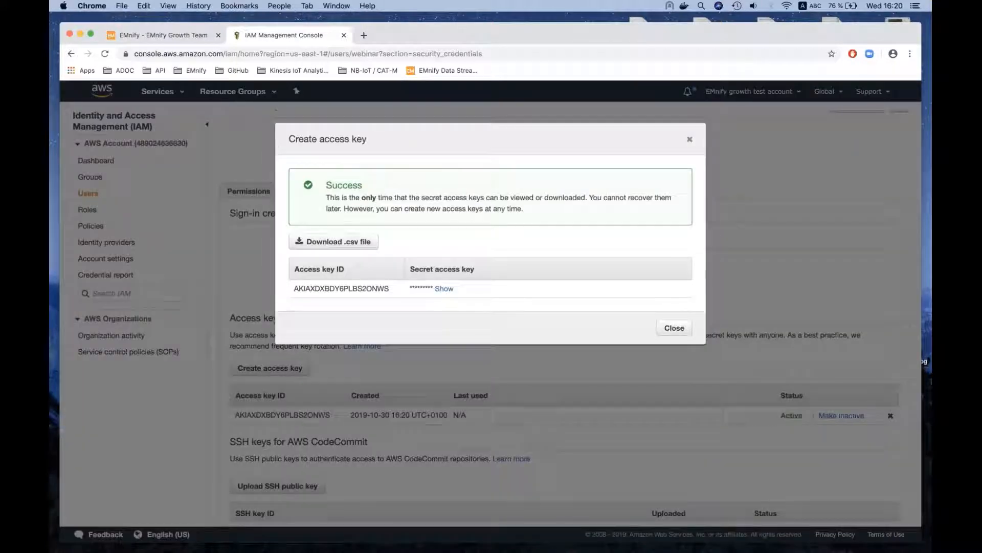
click(444, 288)
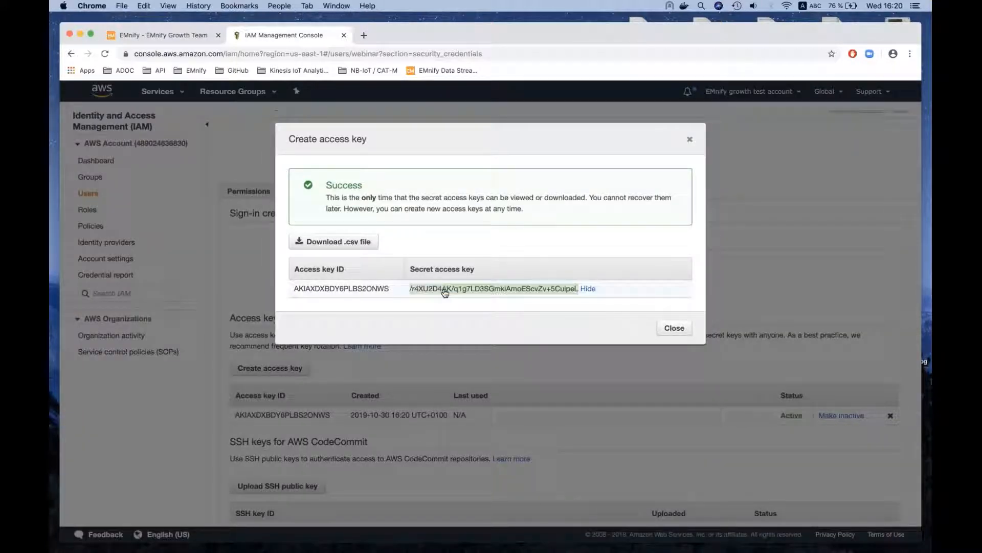
double_click(347, 290)
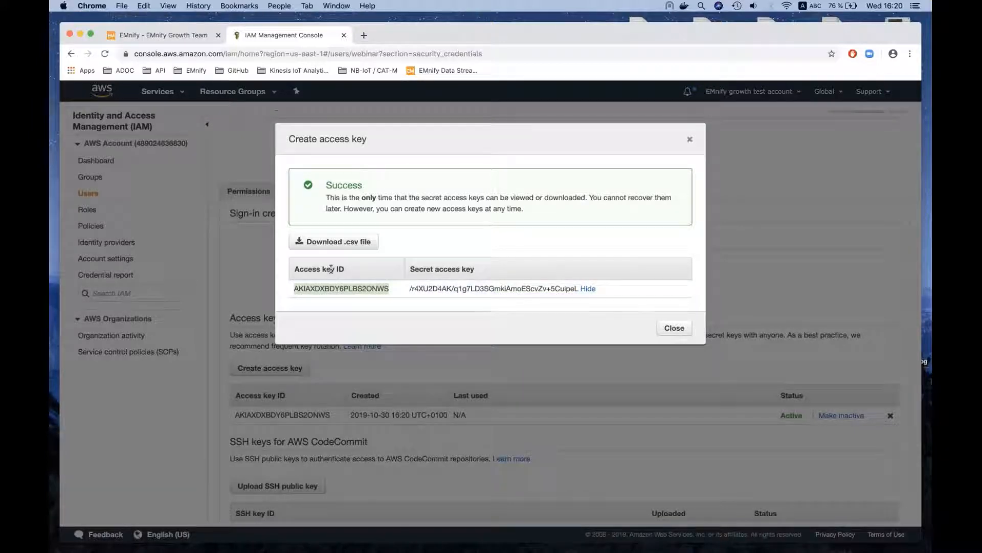
click(440, 271)
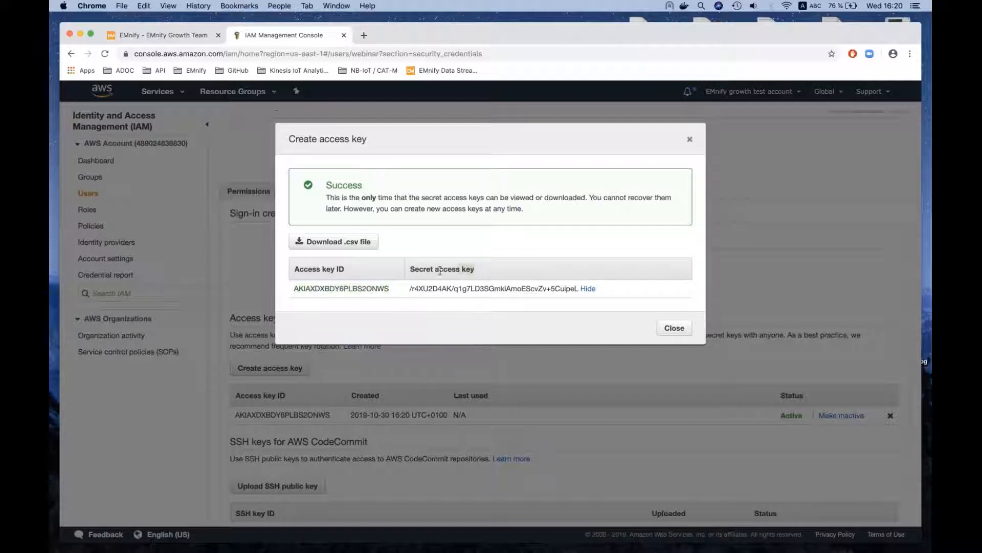
- Copy the new access key ID from IAM and paste it as the AWS Access Key of the EMnify data stream
double_click(339, 290)
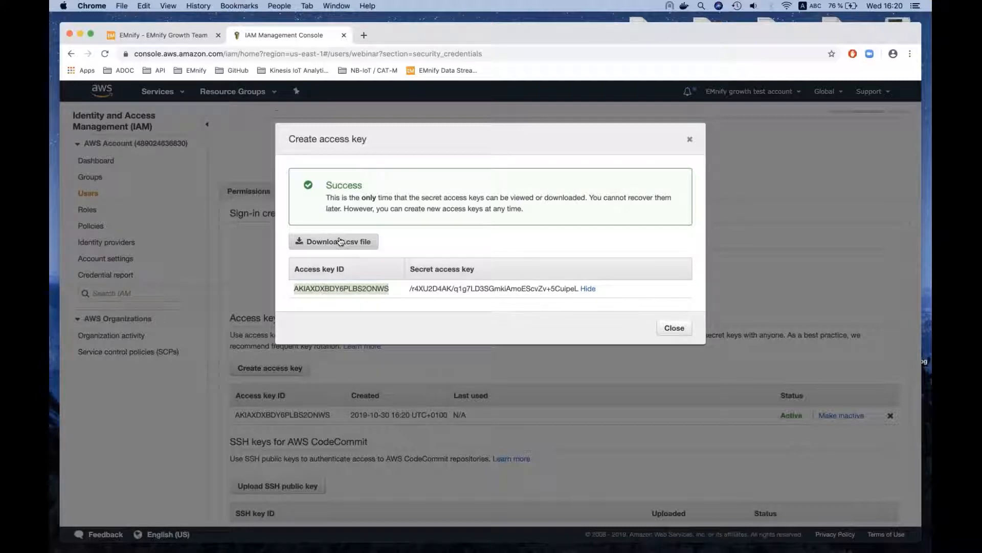
key(super+c)
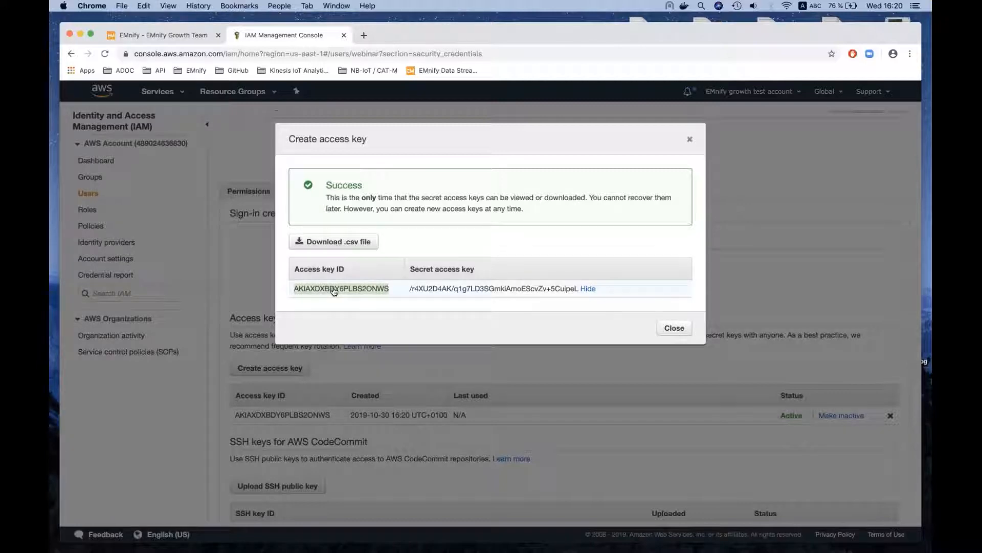
click(160, 34)
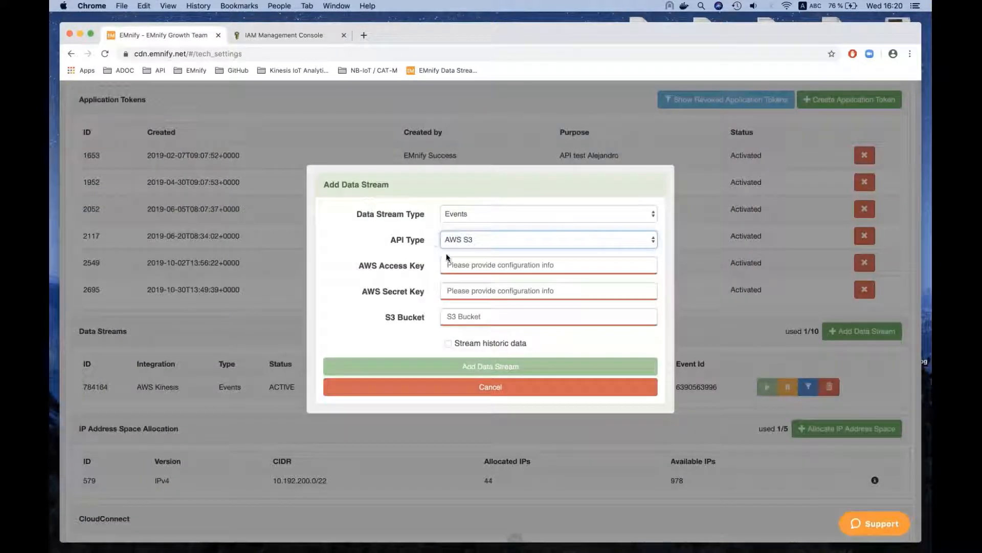
click(453, 264)
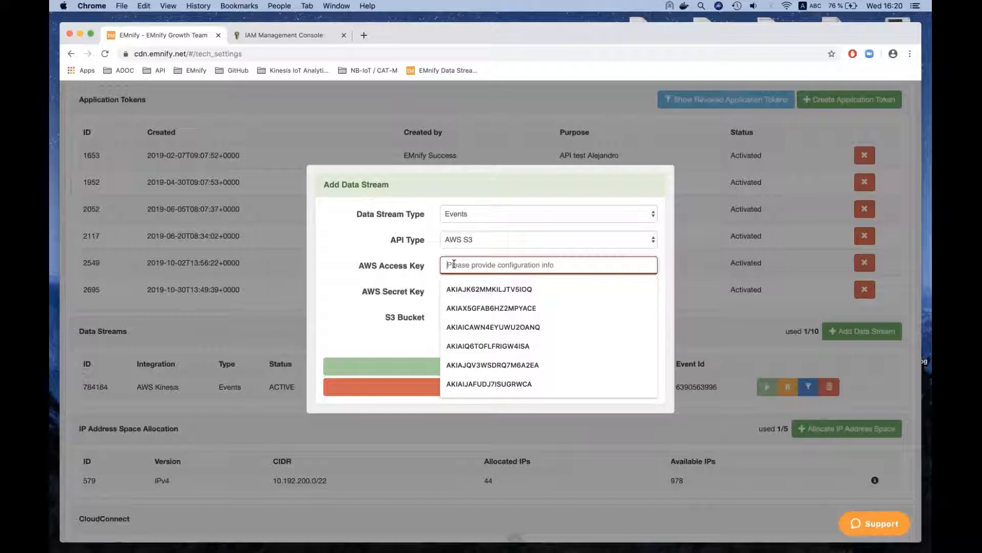
key(super+v)
- Copy the new secret access key from IAM and paste it as the AWS Secret Key of the EMnify data stream
click(284, 35)
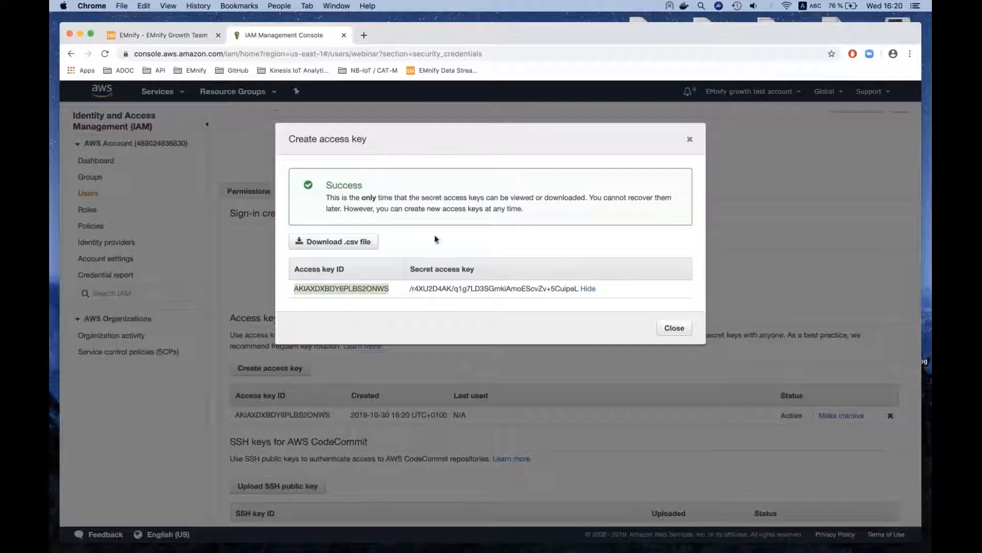
triple_click(453, 289)
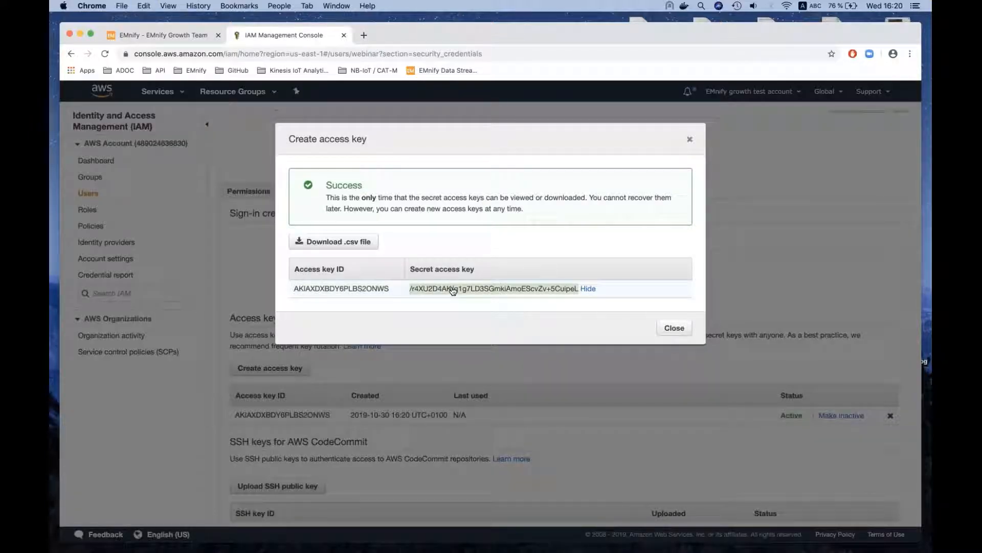
click(180, 33)
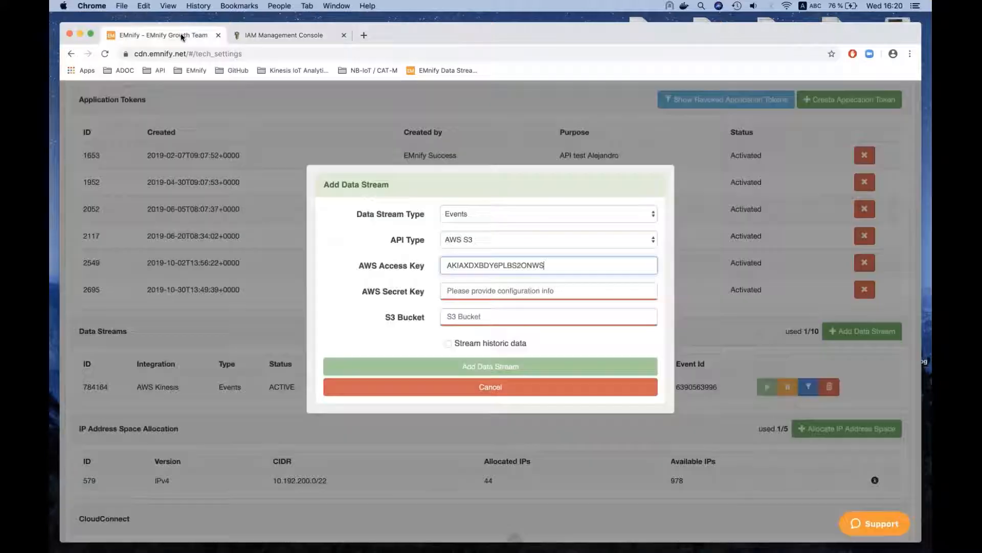
click(452, 290)
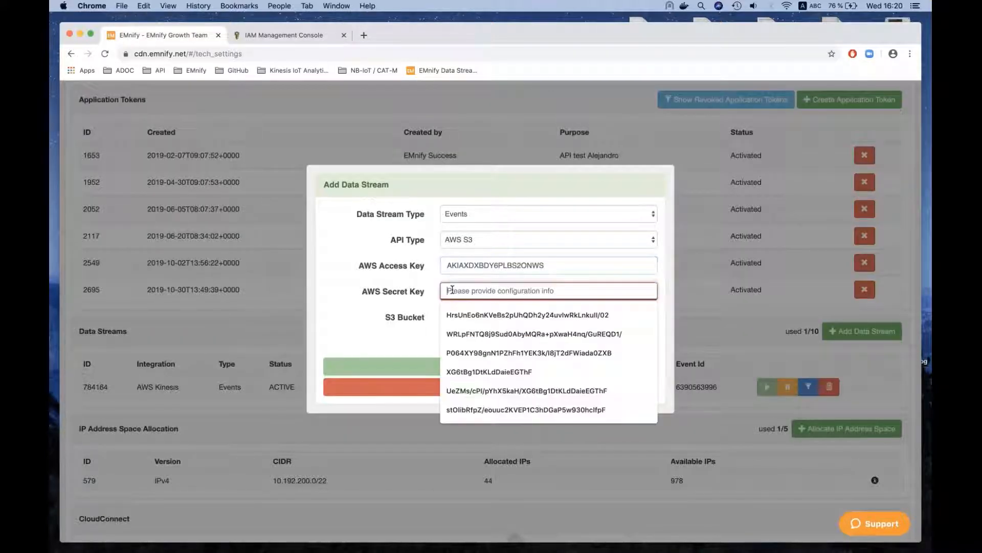
key(super+v)
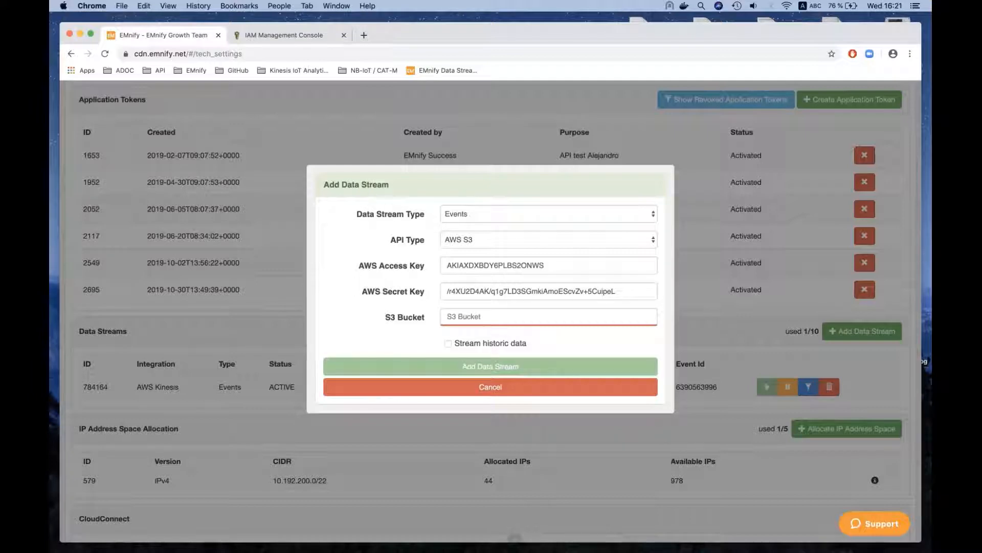
- Return to IAM, close the access key dialog and examine the S3-WriteAccess-Webinar policy in the webinar user's permissions
click(291, 35)
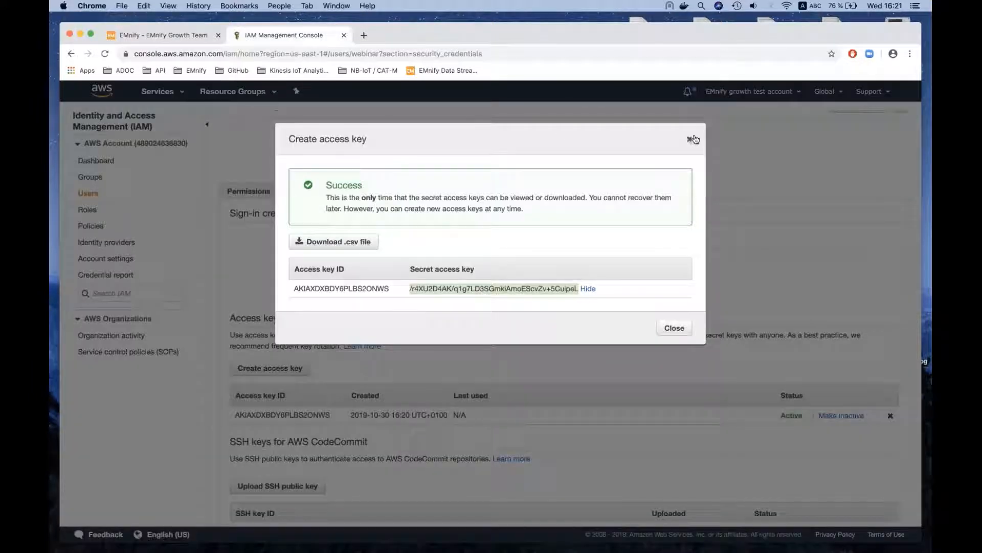
click(691, 138)
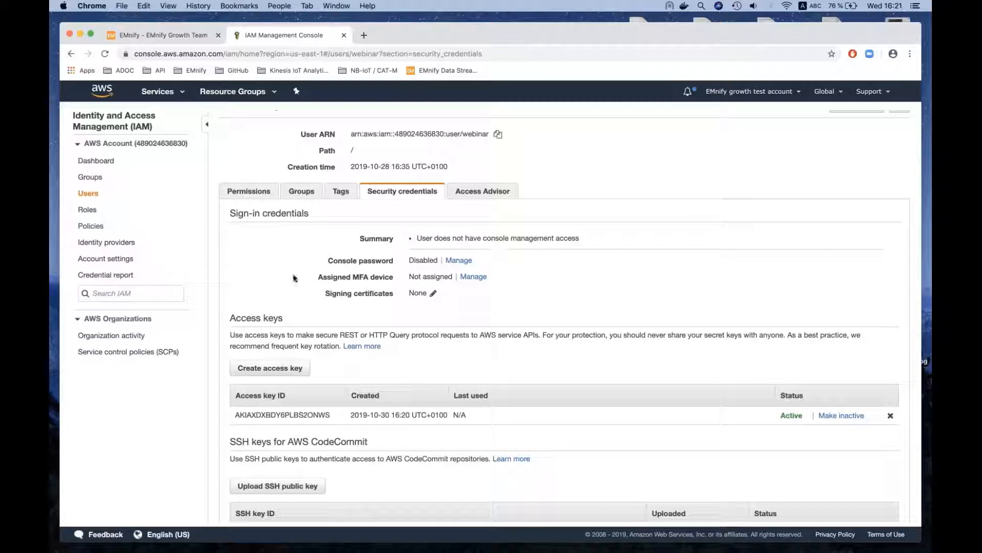
click(251, 191)
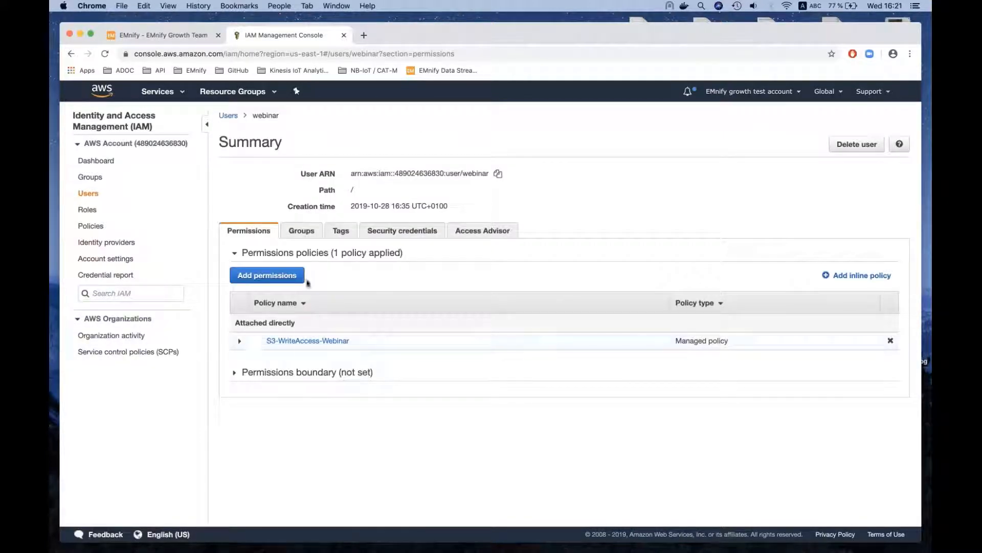
click(246, 341)
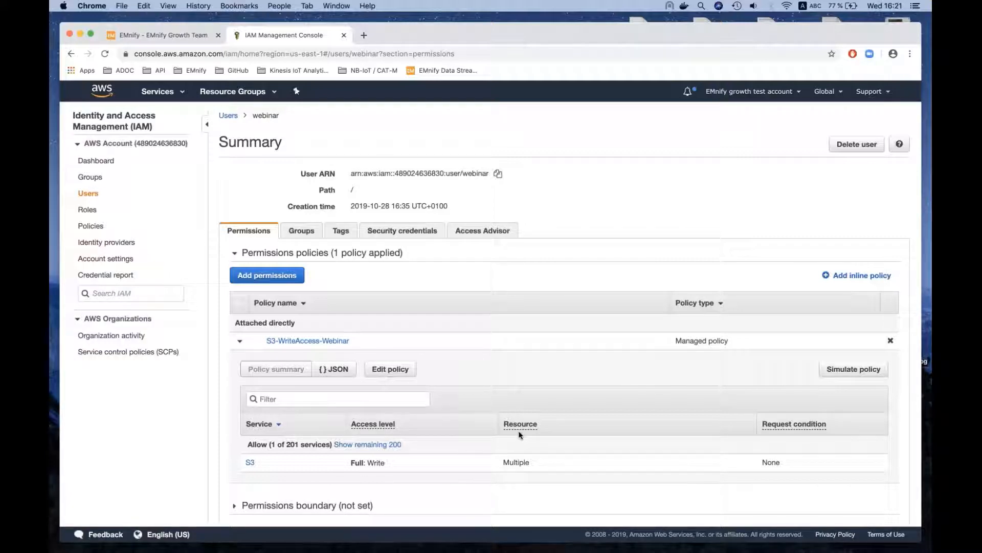
mouse_move(517, 424)
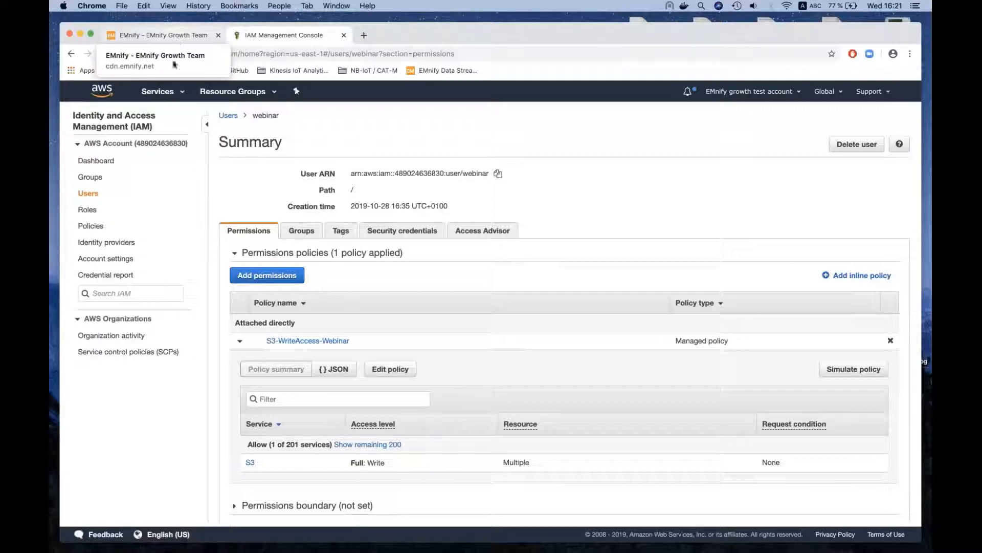
- Open the S3 service and start a new bucket with the region EU (Ireland)
click(157, 92)
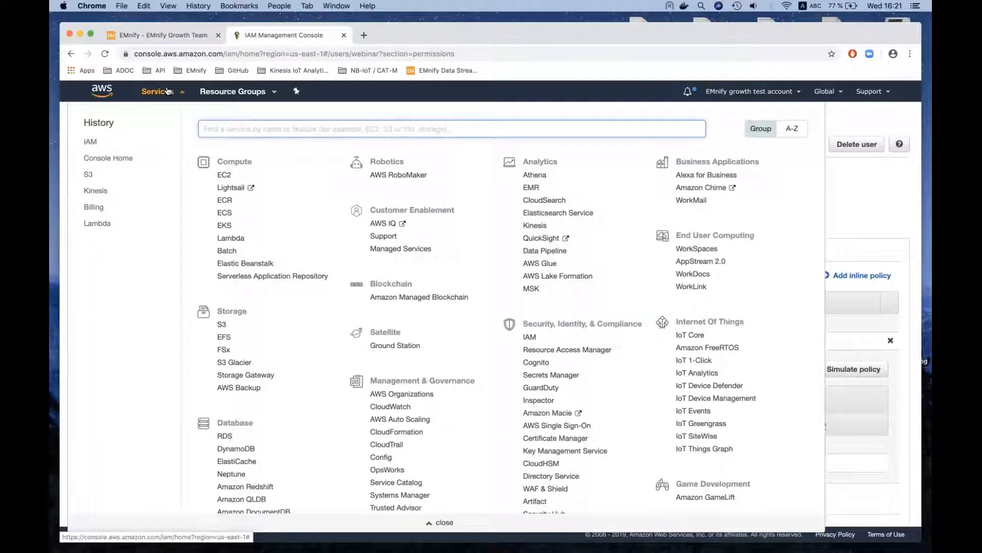
click(89, 175)
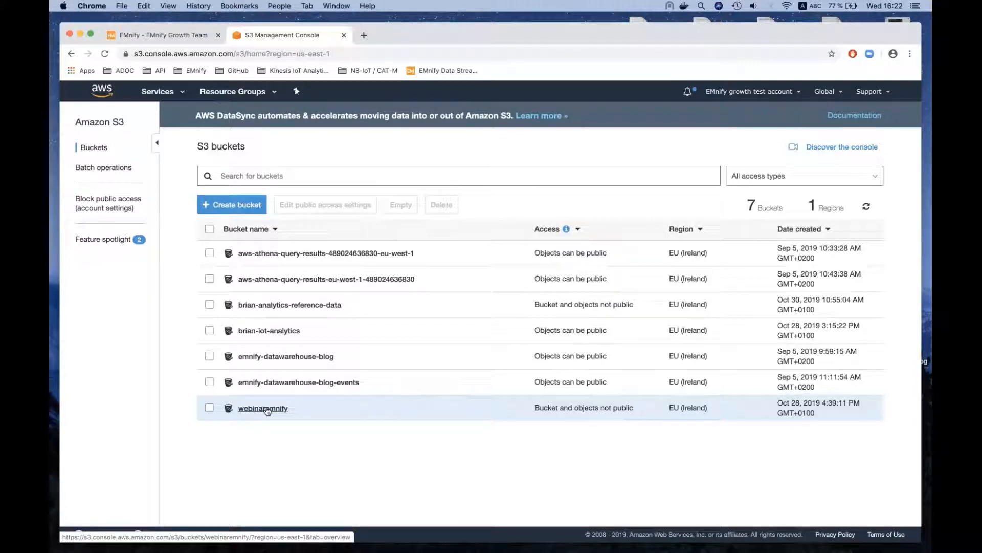
click(215, 208)
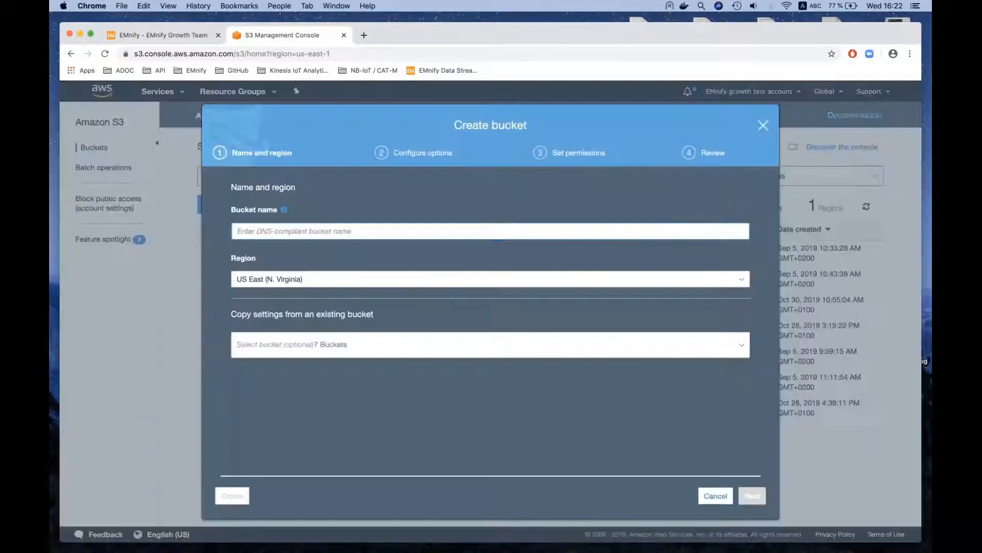
click(286, 280)
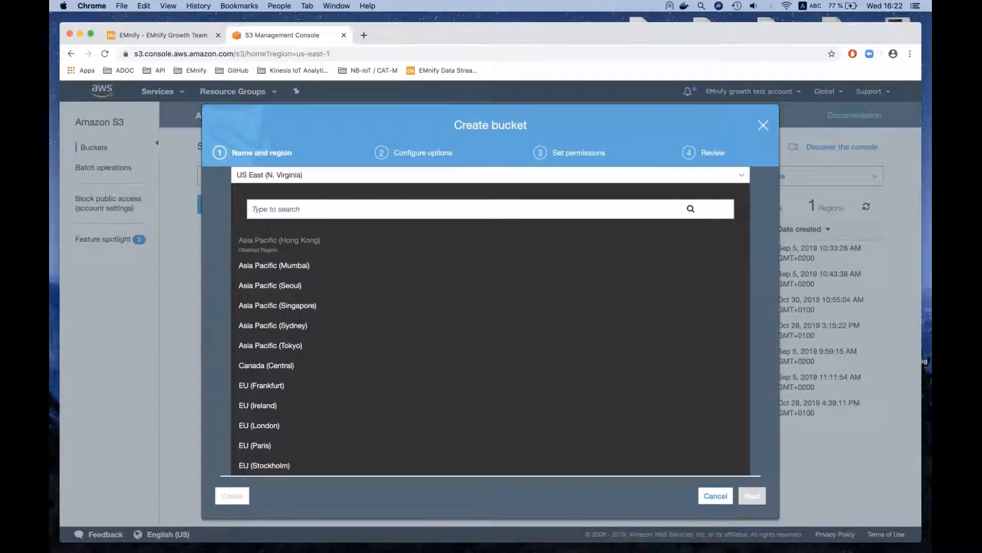
click(277, 405)
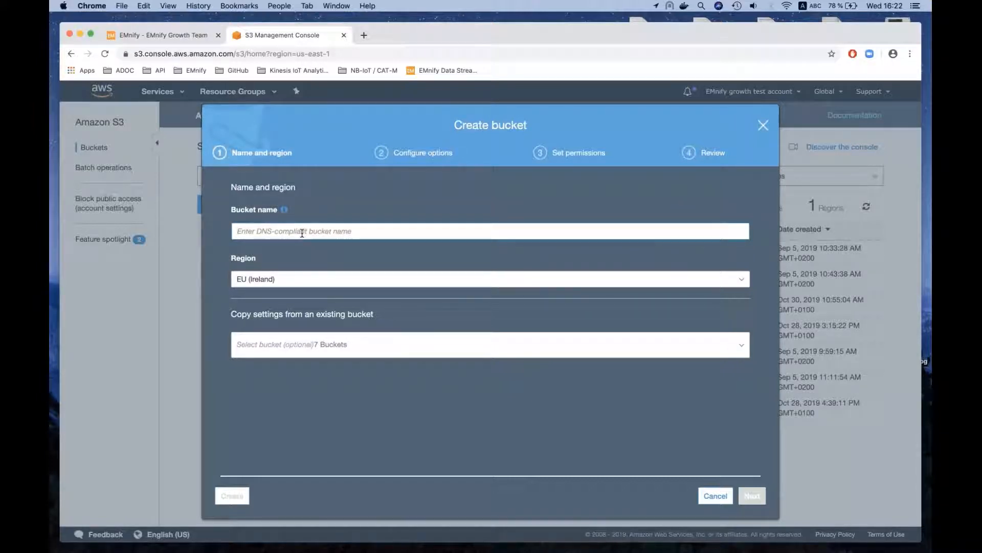
- Enter webinareds as the name of the new bucket
text(webinar-)
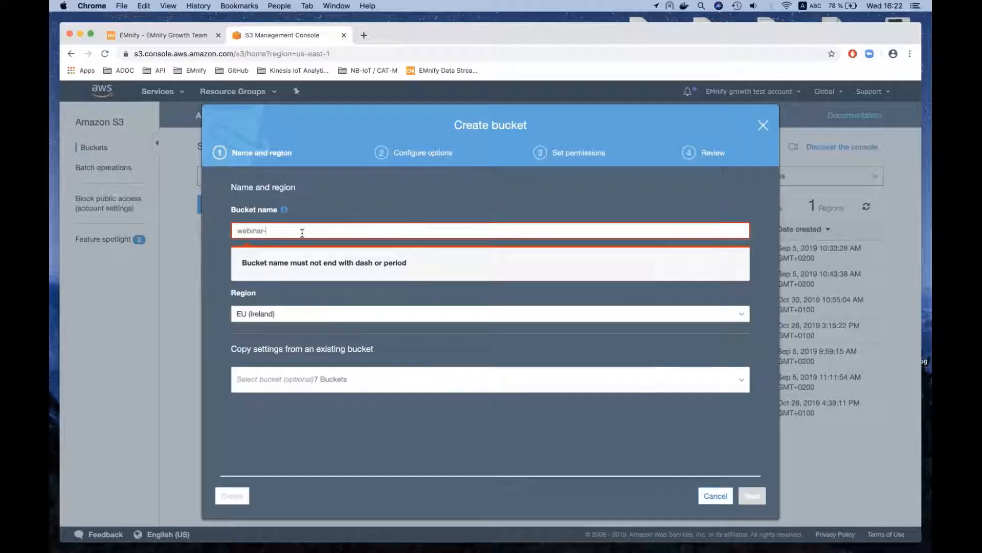
key(BackSpace)
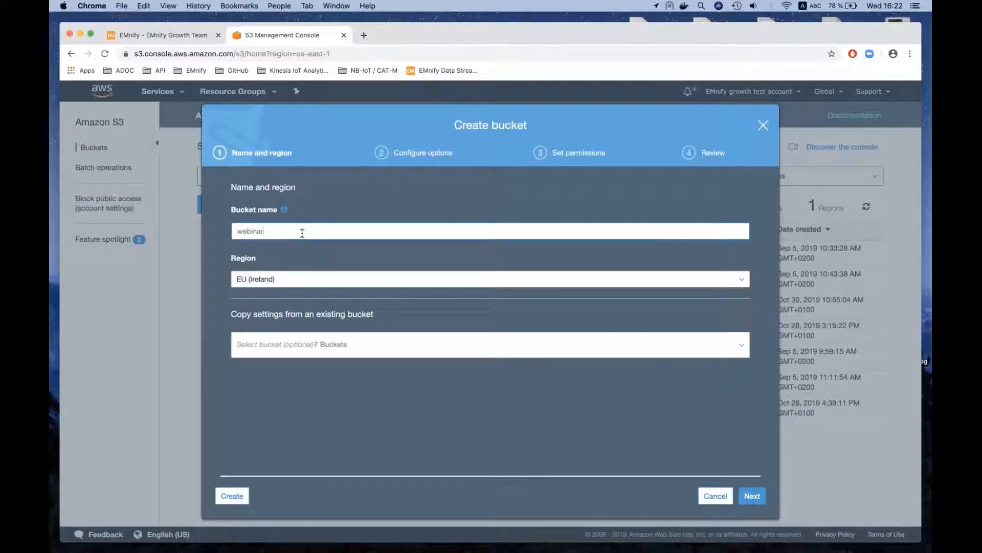
text(_)
key(BackSpace)
text(eds)
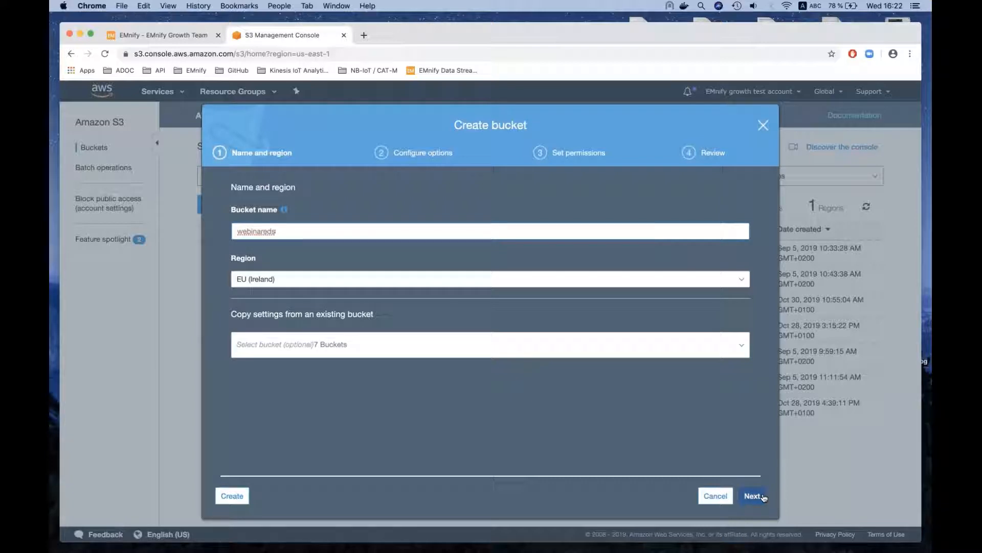
- Create the bucket with the default options, keeping all public access blocked
click(752, 496)
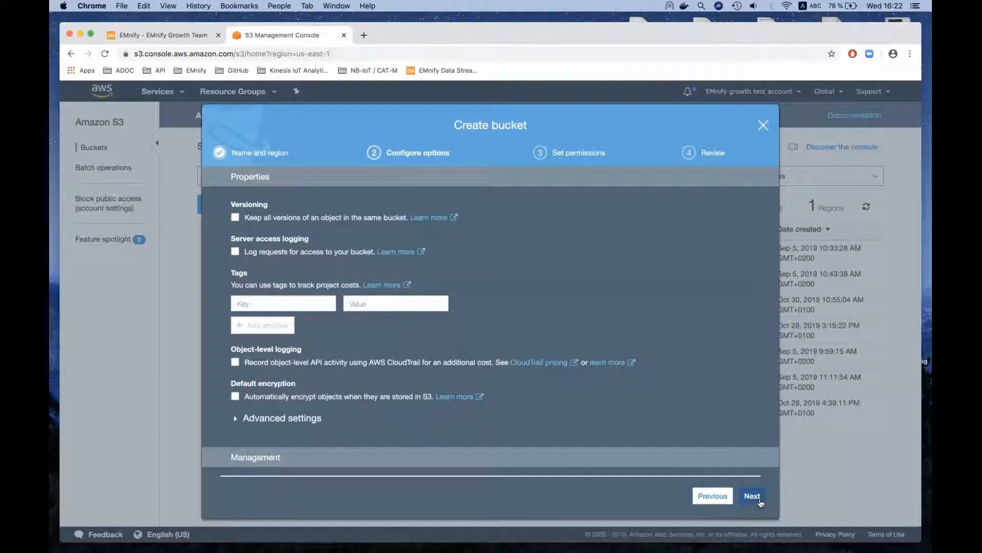
click(757, 497)
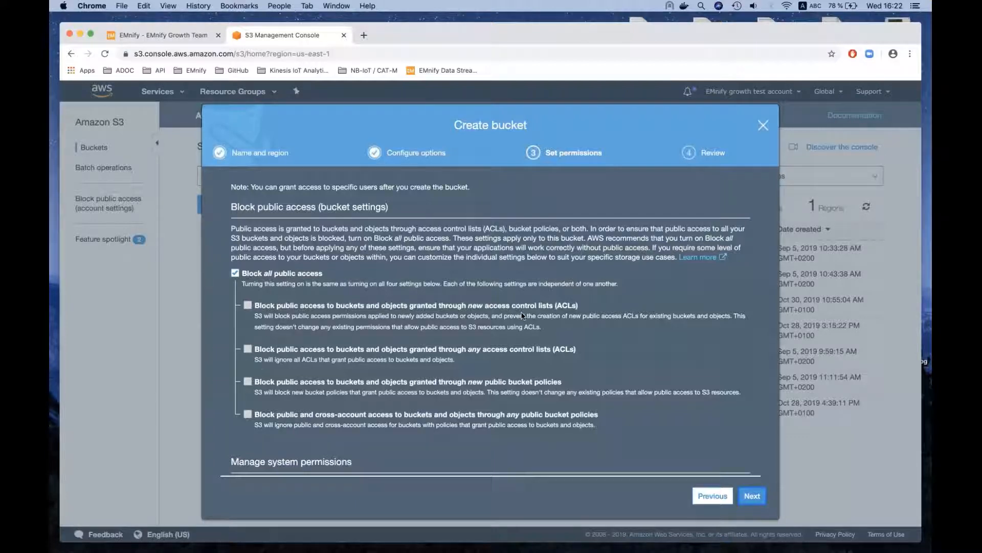
scroll(522, 315, down, 1)
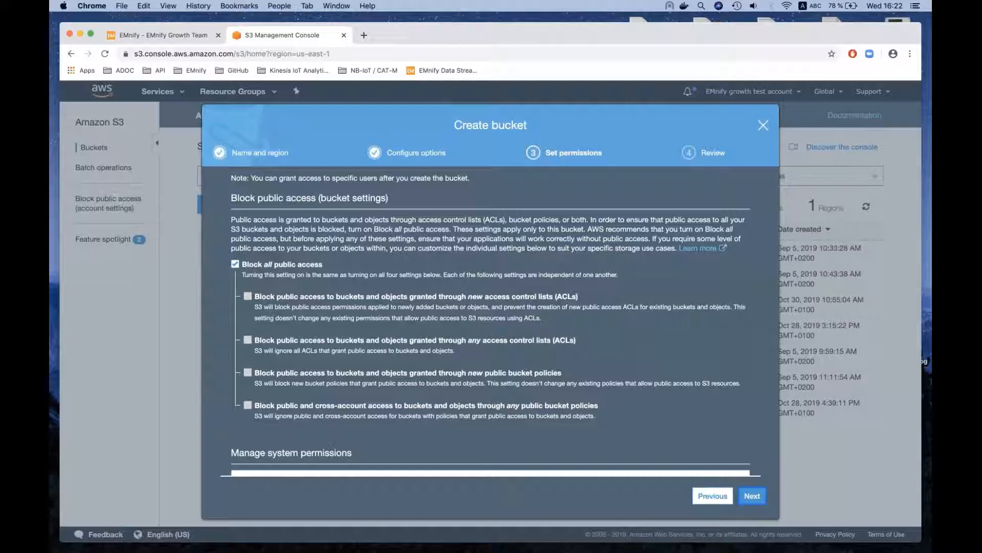
click(749, 496)
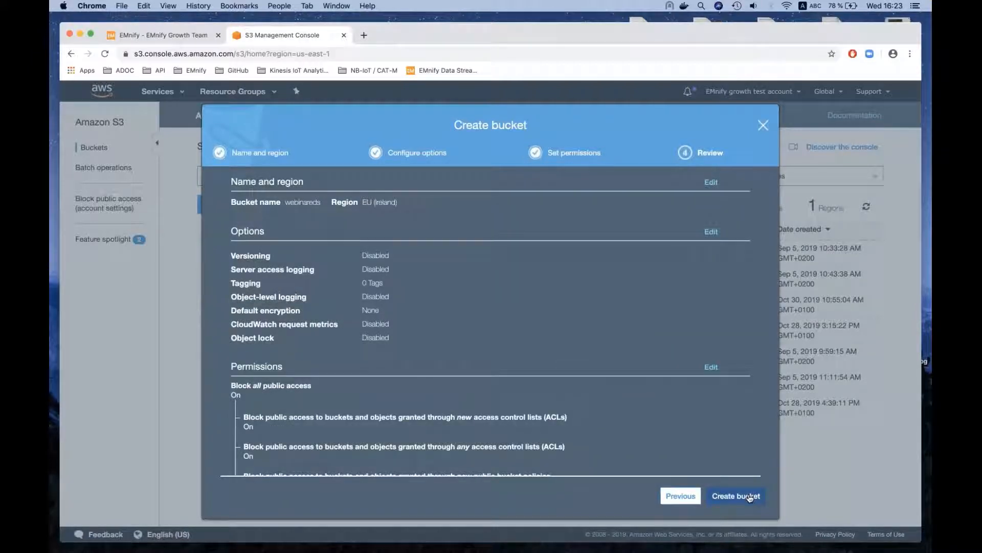
click(748, 496)
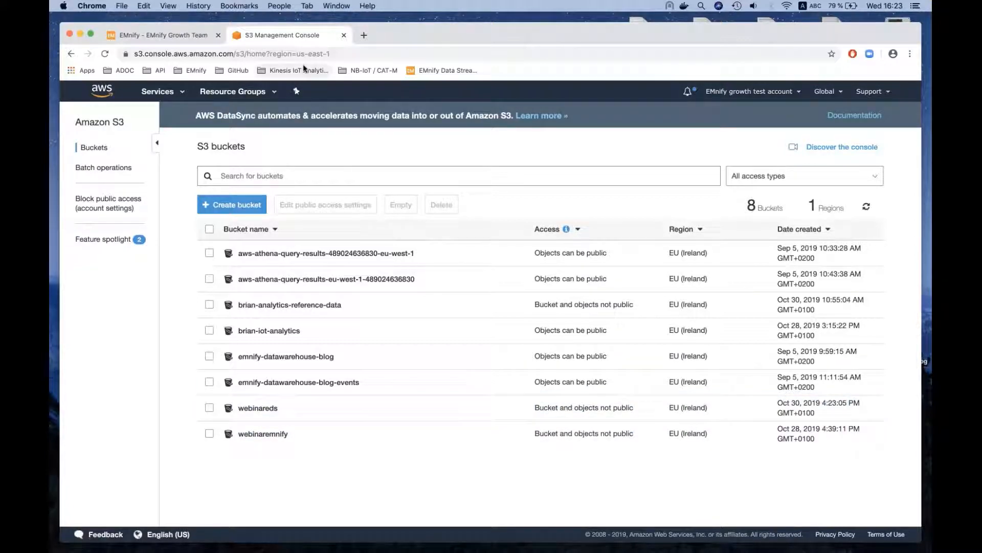
- Copy the bucket name webinareds into the S3 Bucket setting of the EMnify data stream and add the stream
click(287, 404)
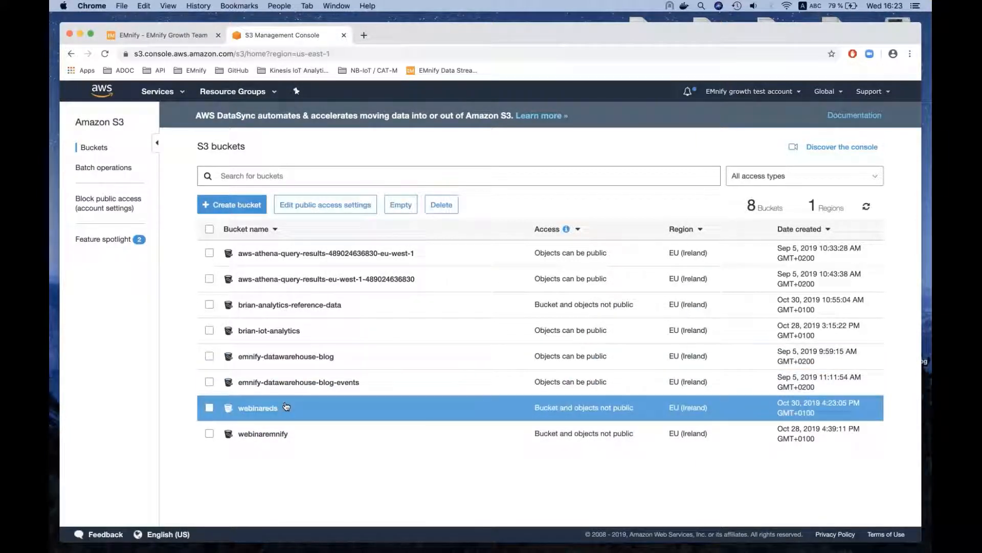
double_click(700, 152)
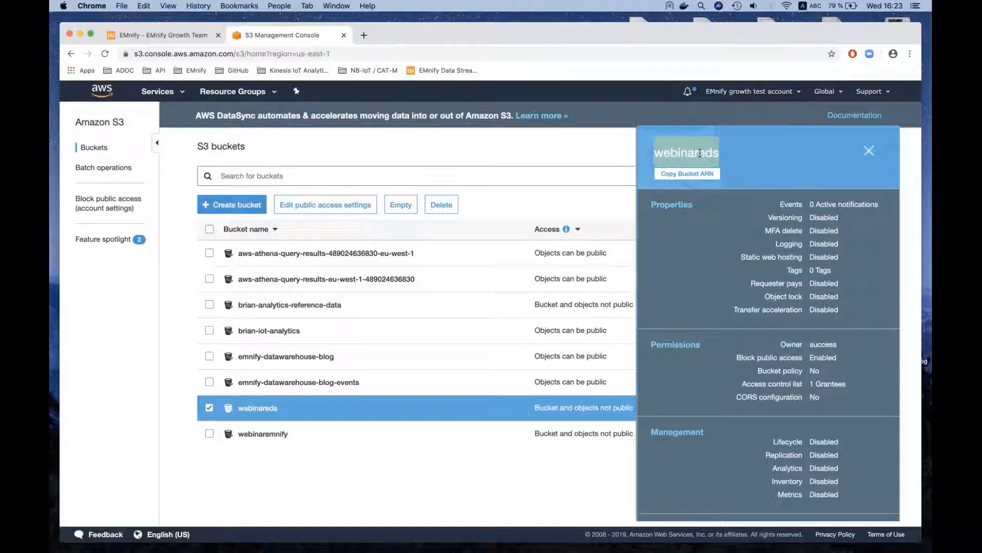
key(super+c)
click(168, 34)
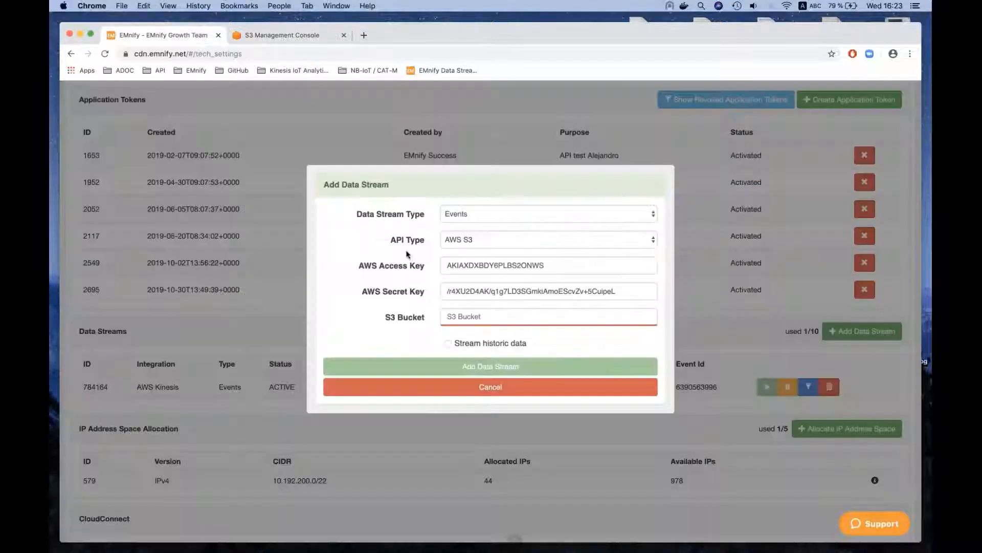
click(456, 310)
key(super+v)
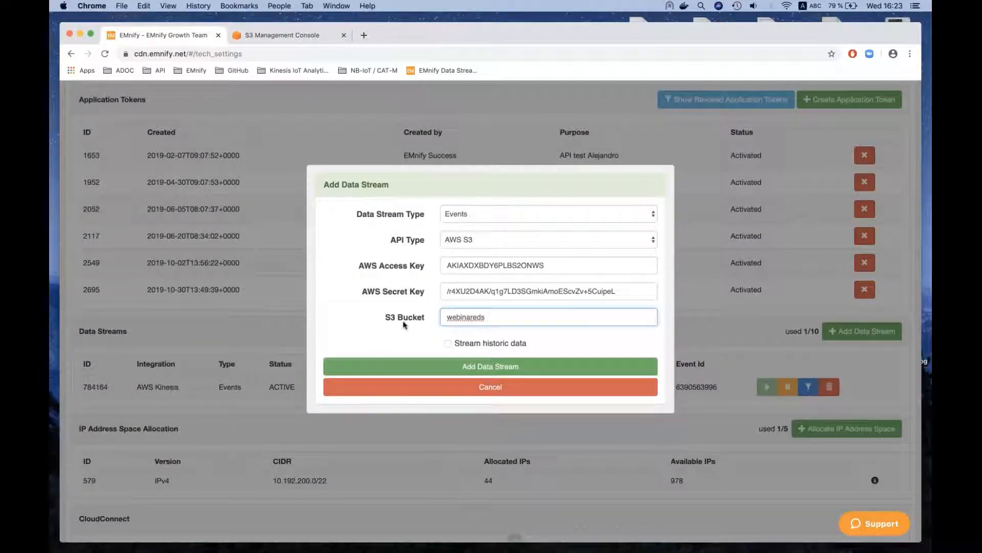
click(423, 365)
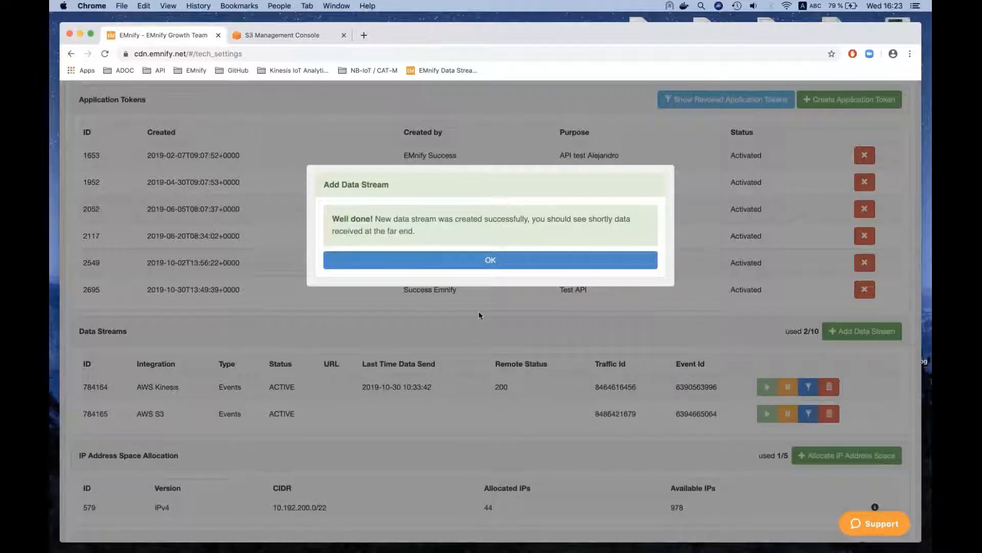
click(498, 263)
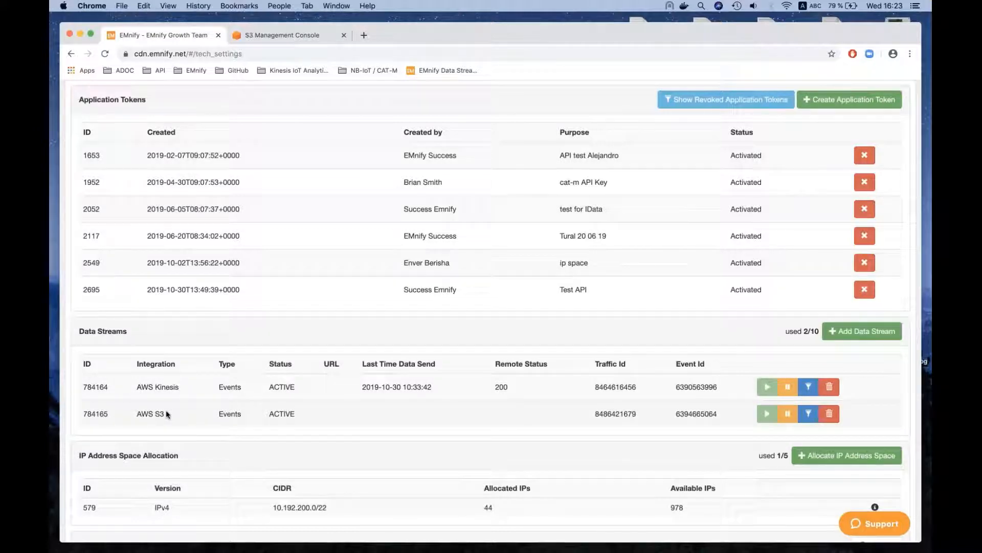
- Check the integration, type, status and last send time of the new AWS S3 data stream
drag(166, 413, 136, 412)
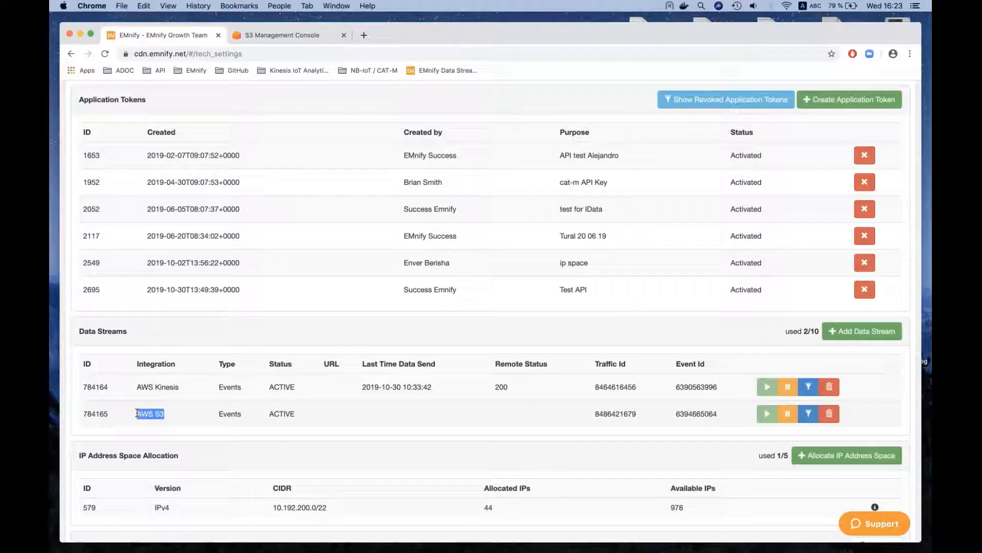
double_click(229, 415)
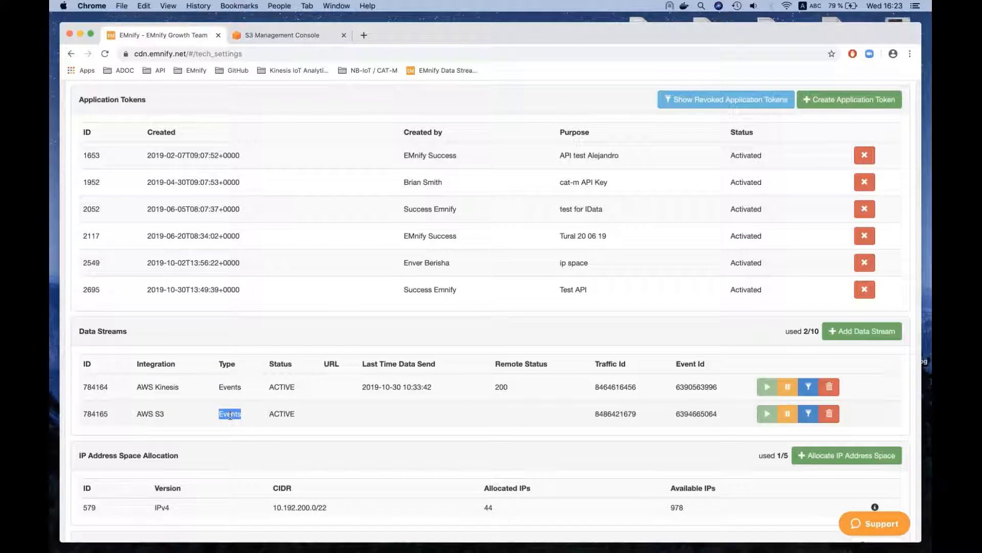
double_click(272, 414)
click(376, 414)
- Open the endpoint JE-OnePlus2 from the endpoints list and reset its connectivity to trigger new events
scroll(494, 415, up, 1)
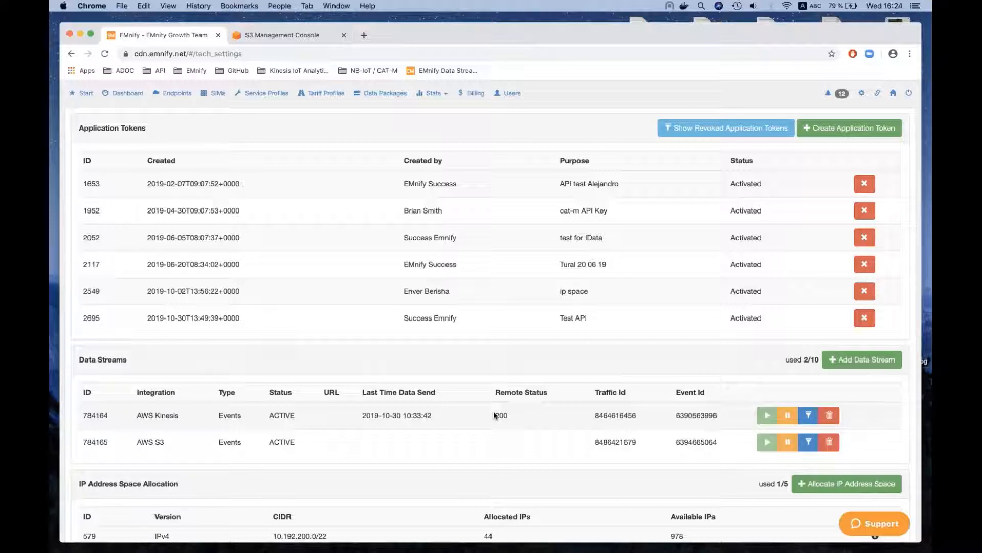
scroll(495, 415, up, 1)
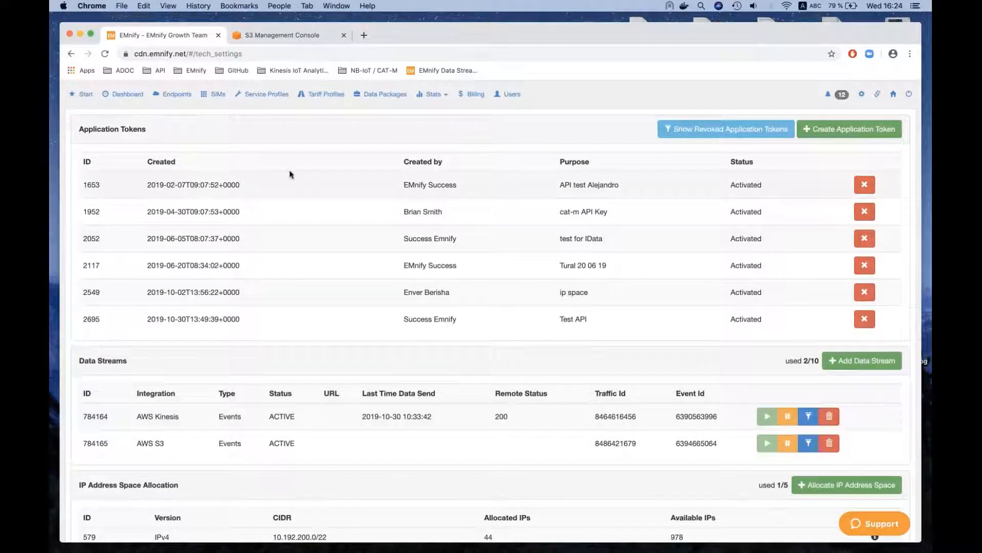
click(176, 102)
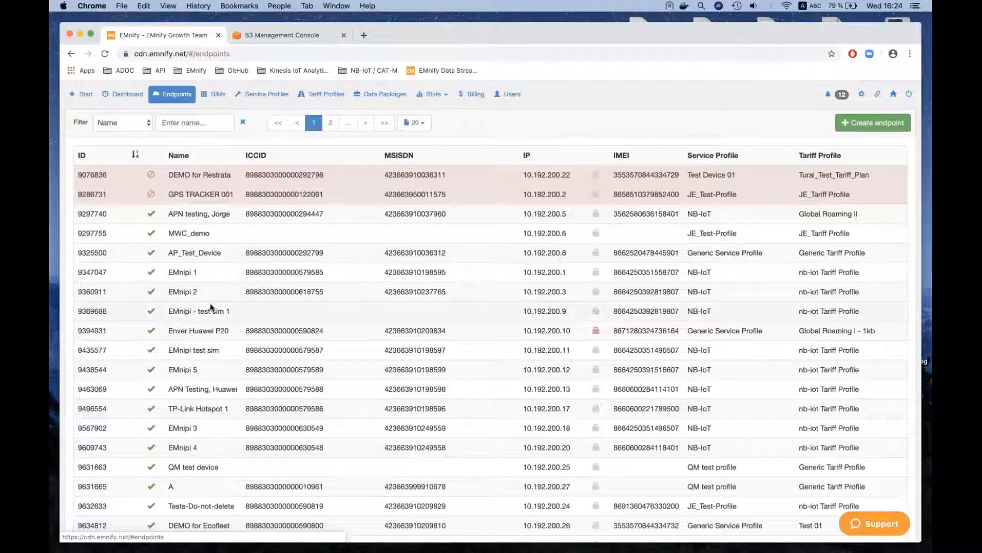
scroll(211, 307, down, 1)
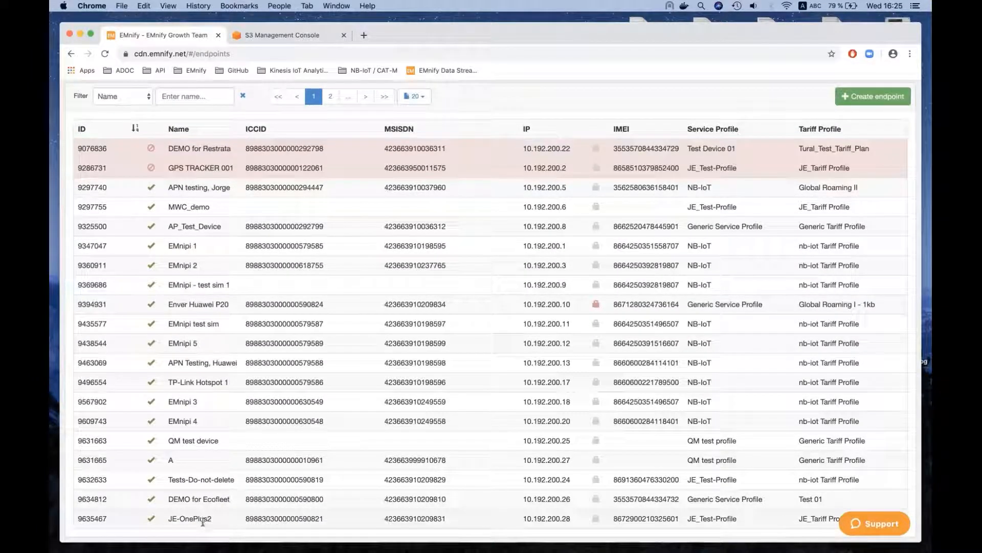
click(203, 519)
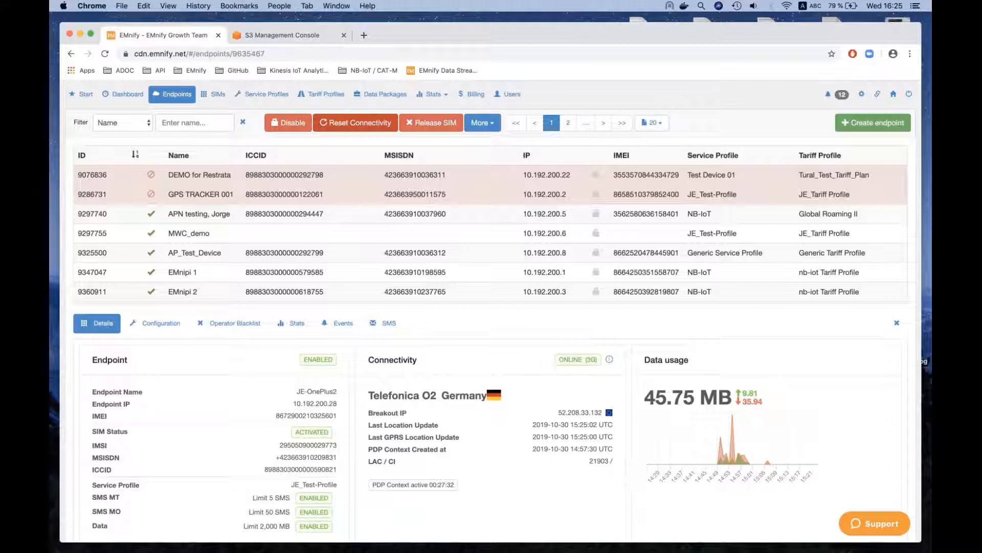
click(344, 127)
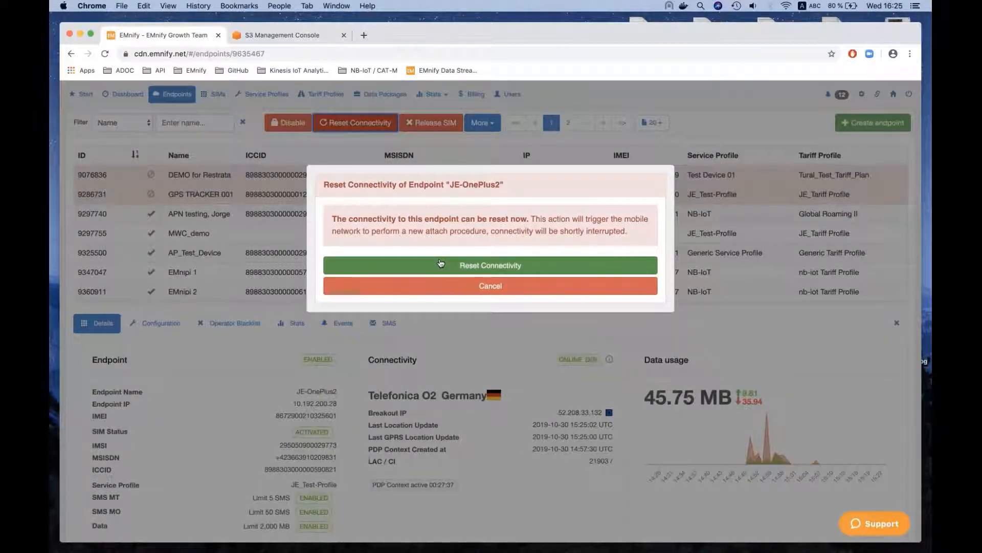
click(440, 264)
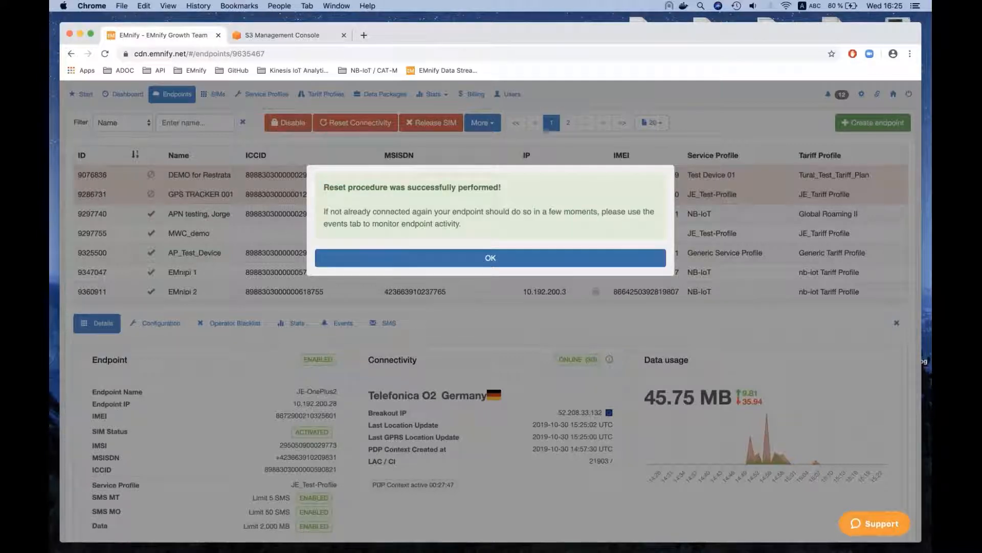
key(Return)
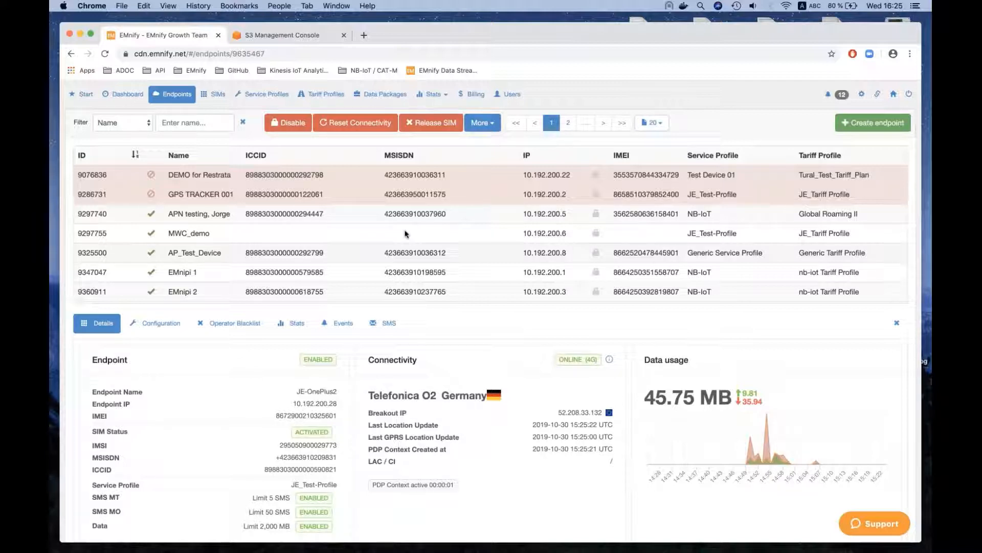
- Return to the data streams overview and check the AWS S3 stream's remote status, last send time and event ID
click(877, 99)
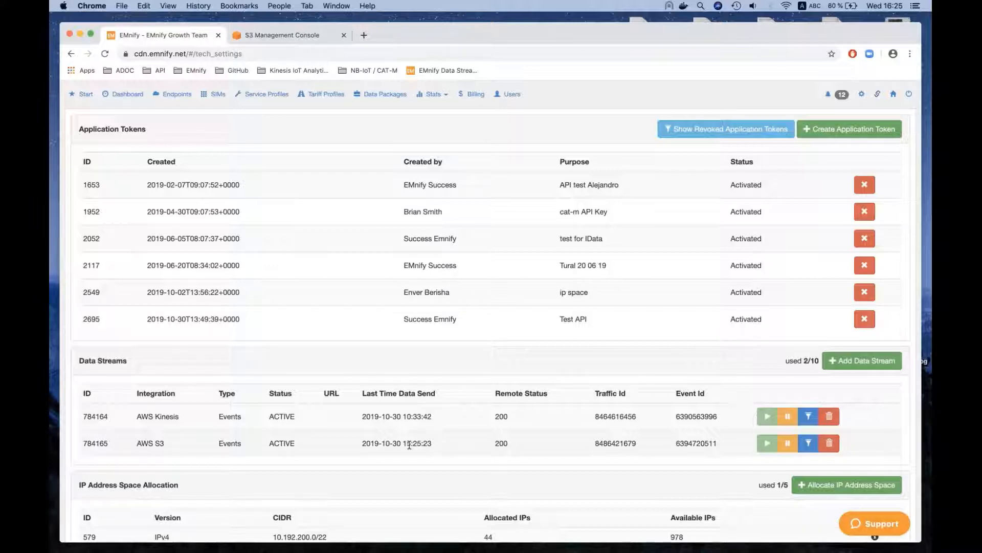
double_click(500, 443)
drag(433, 443, 361, 446)
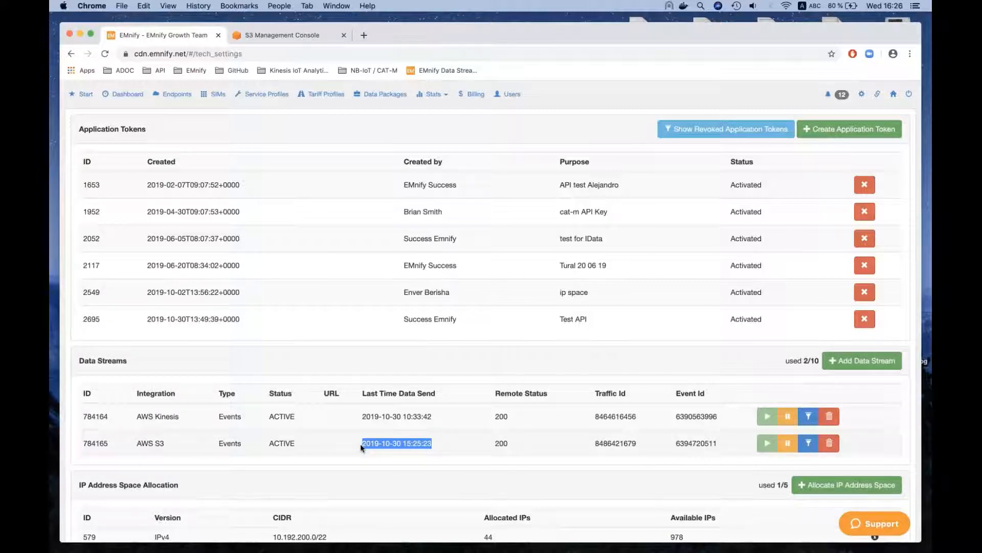
double_click(696, 444)
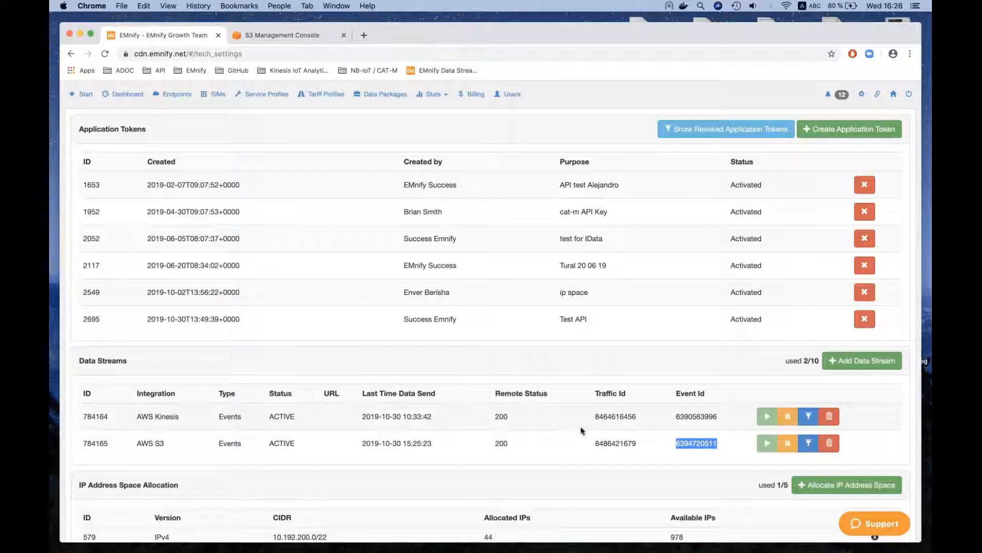
- Switch to the S3 console, dismiss the bucket summary and open the webinareds bucket
click(288, 41)
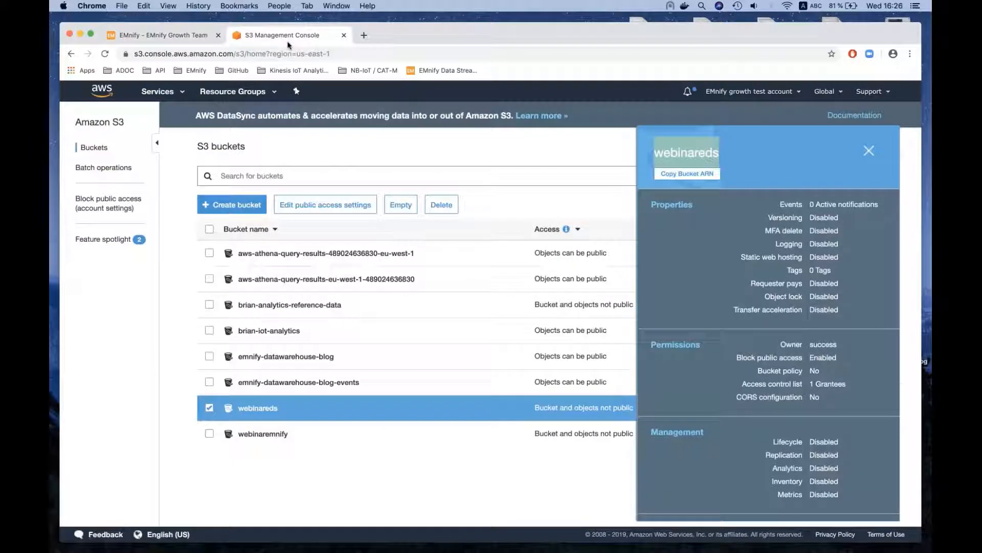
click(869, 152)
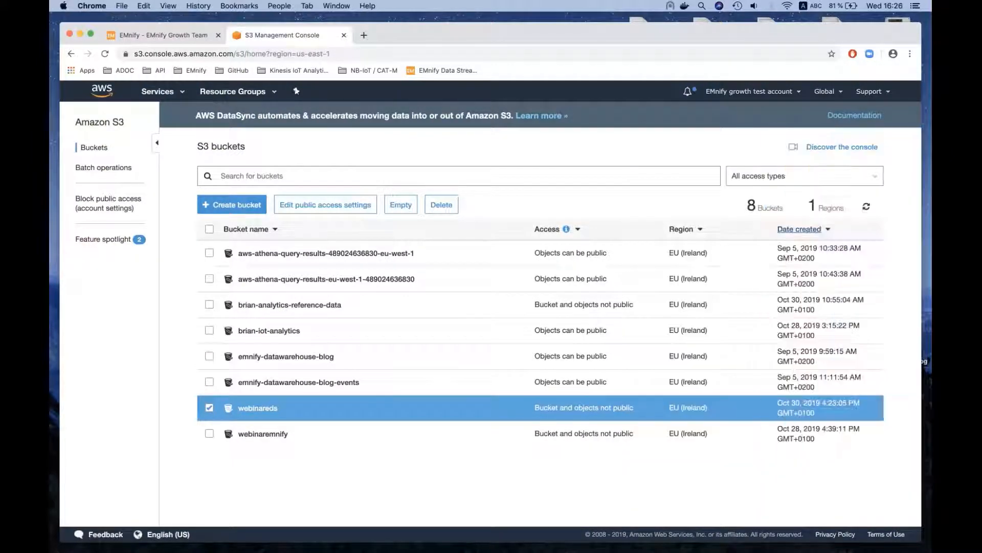
click(265, 409)
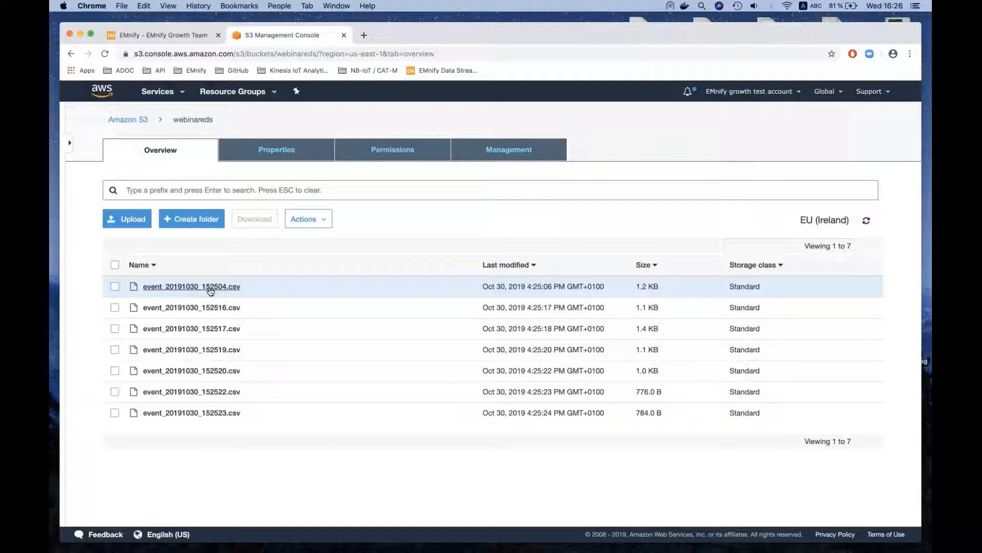
- Download event_20191030_152523.csv from the bucket and reveal the downloaded file in Finder
click(225, 413)
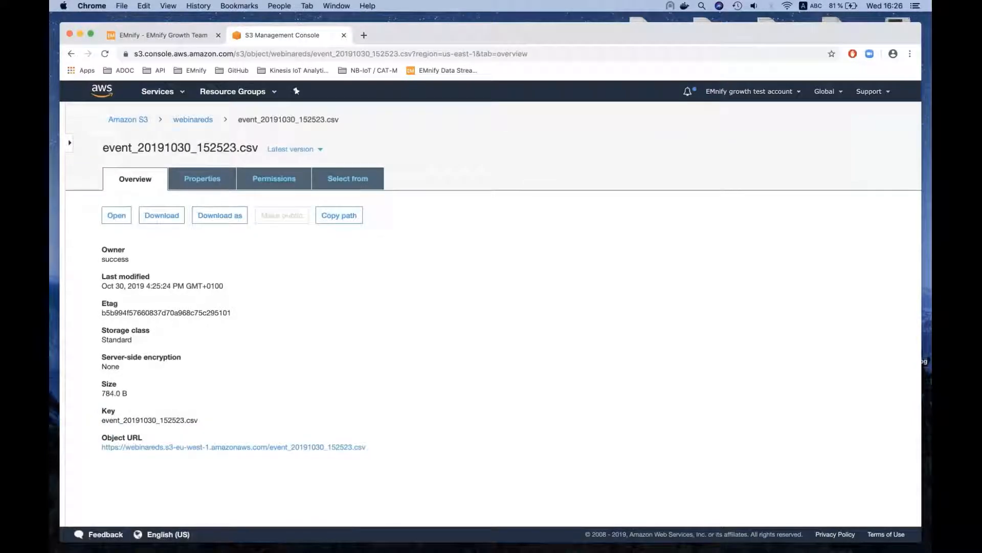
click(119, 221)
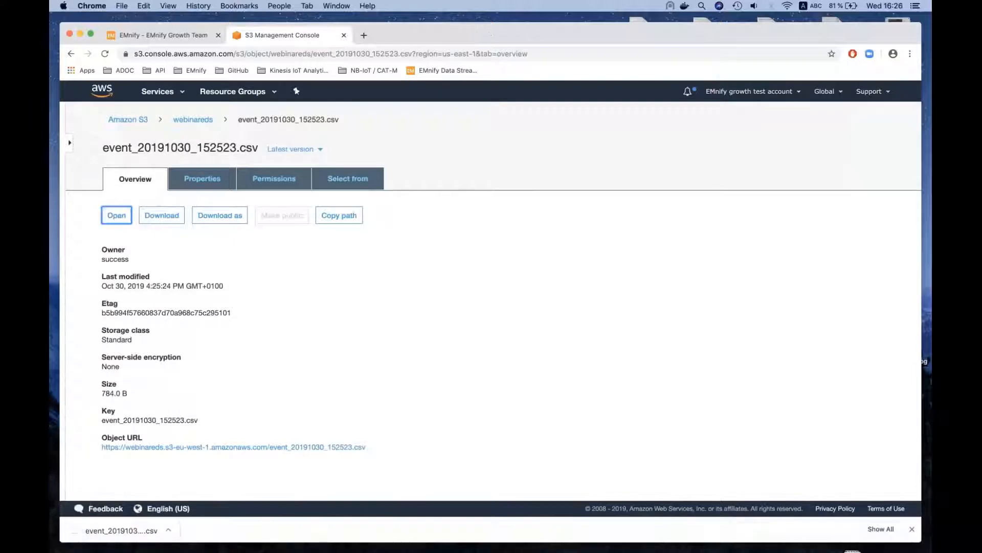
click(165, 531)
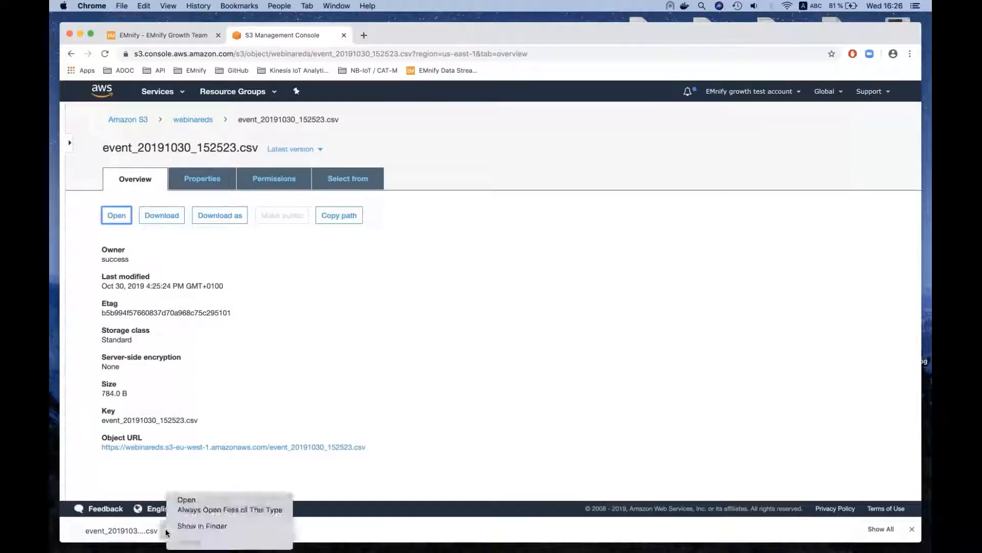
click(193, 530)
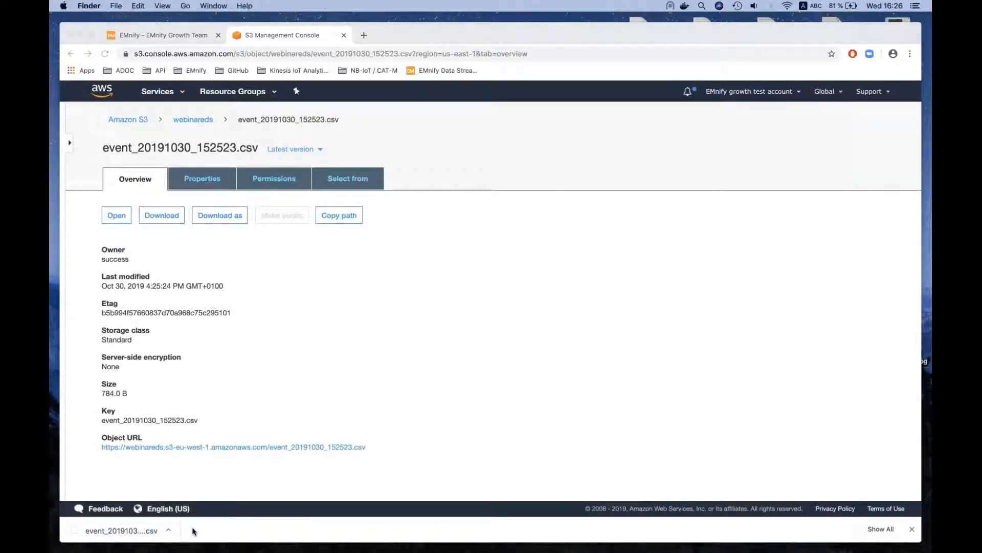
- Open the downloaded event CSV in Sublime Text, enlarge its window and read the raw event data
right_click(694, 70)
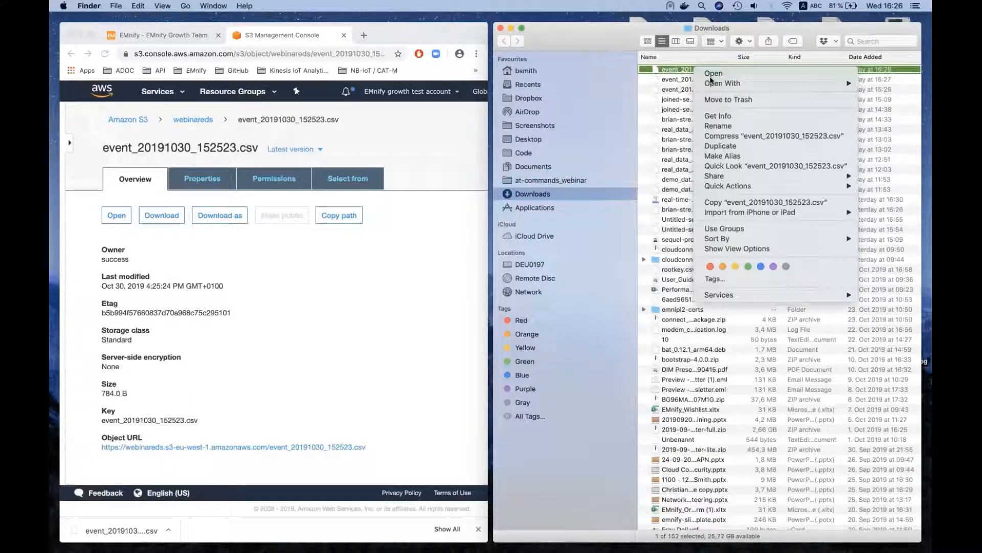
mouse_move(713, 83)
click(668, 85)
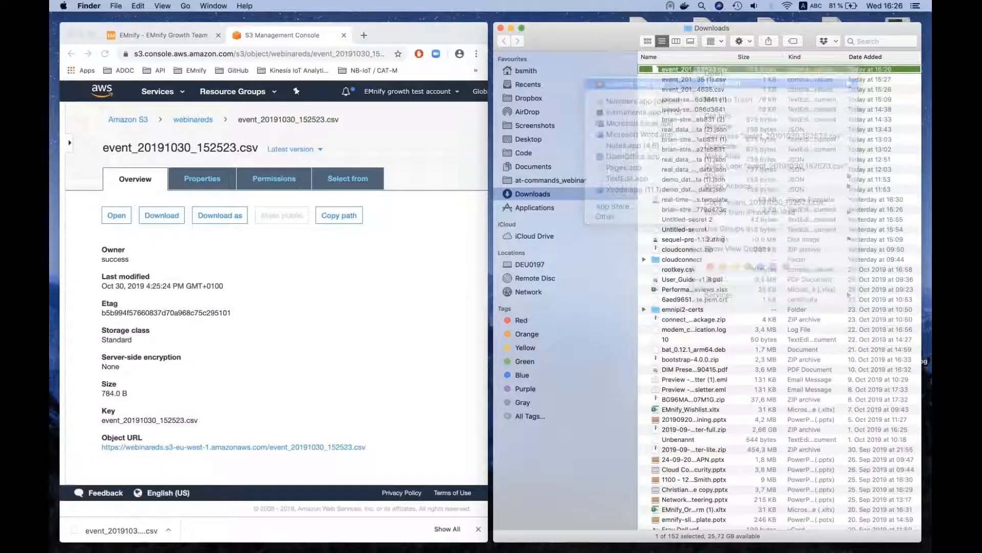
click(511, 28)
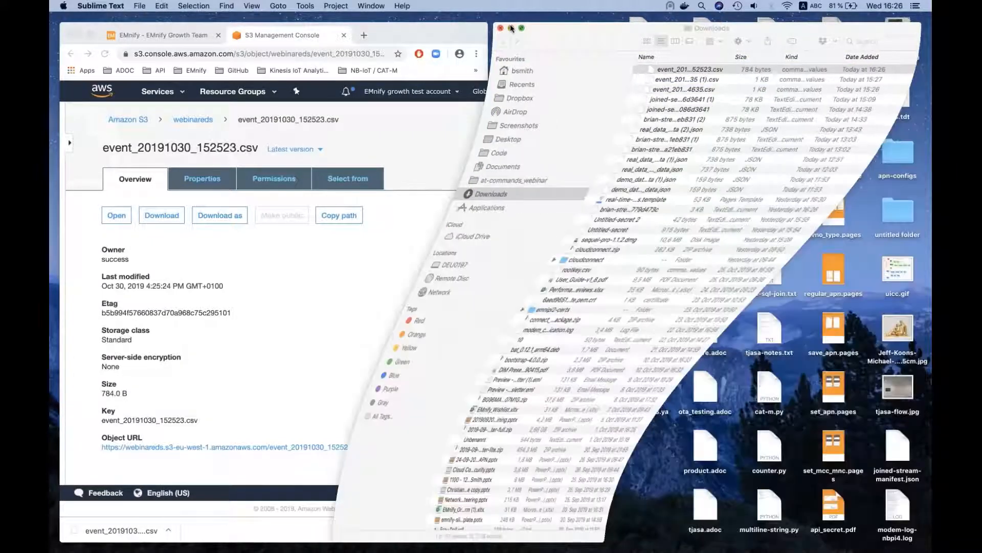
mouse_move(316, 548)
click(221, 532)
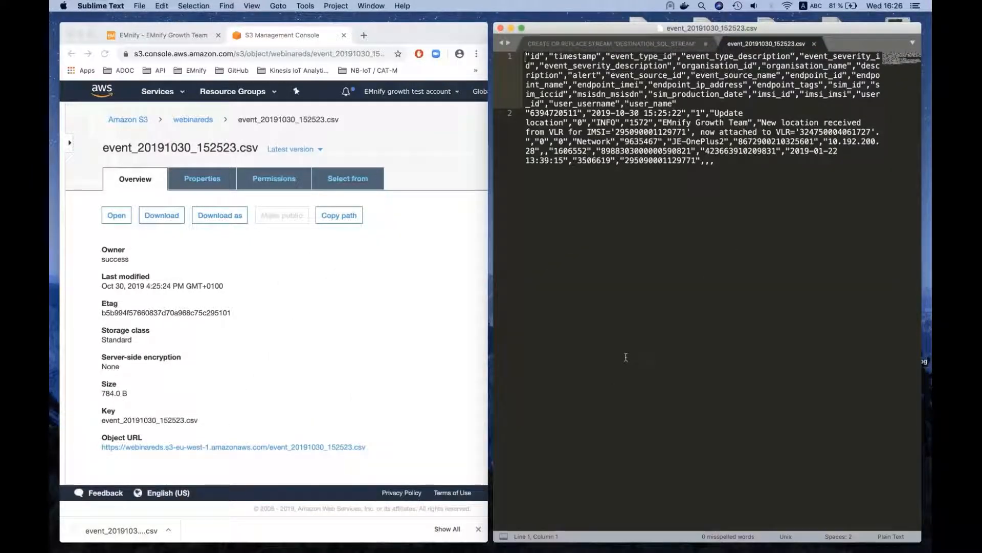
click(767, 196)
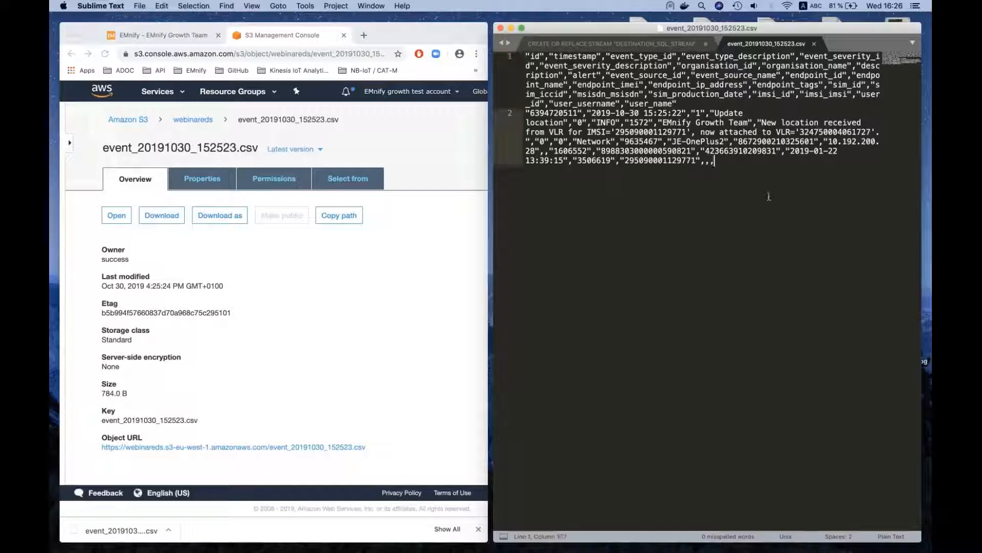
key(alt+shift+d)
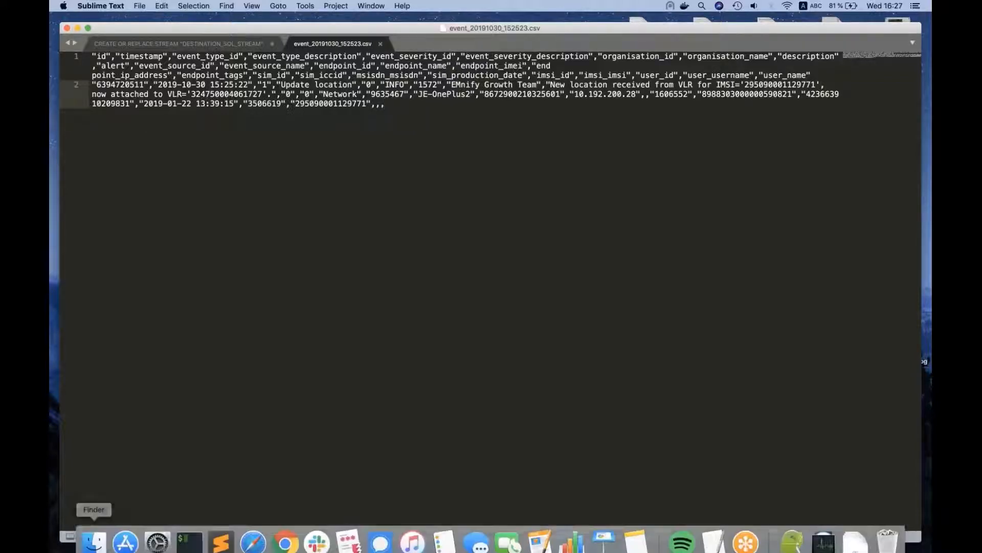
- Put the text editor away and open the same event CSV from Finder in Numbers, with the other windows minimised
click(77, 29)
mouse_move(197, 529)
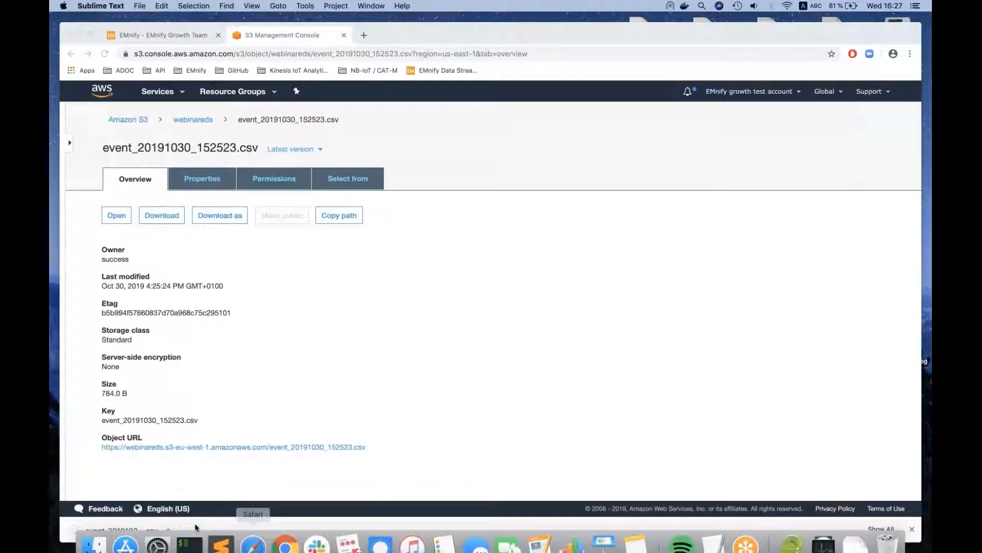
click(95, 532)
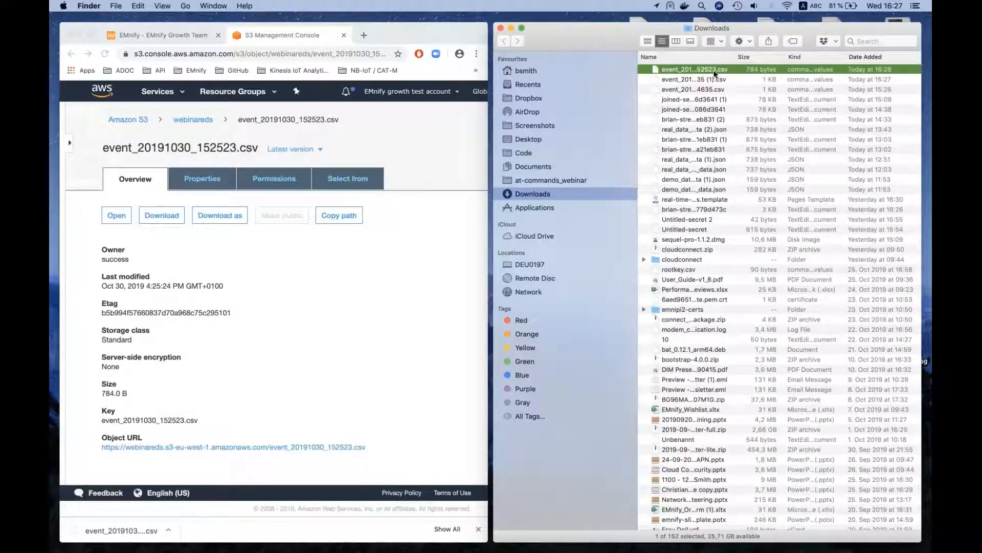
right_click(714, 73)
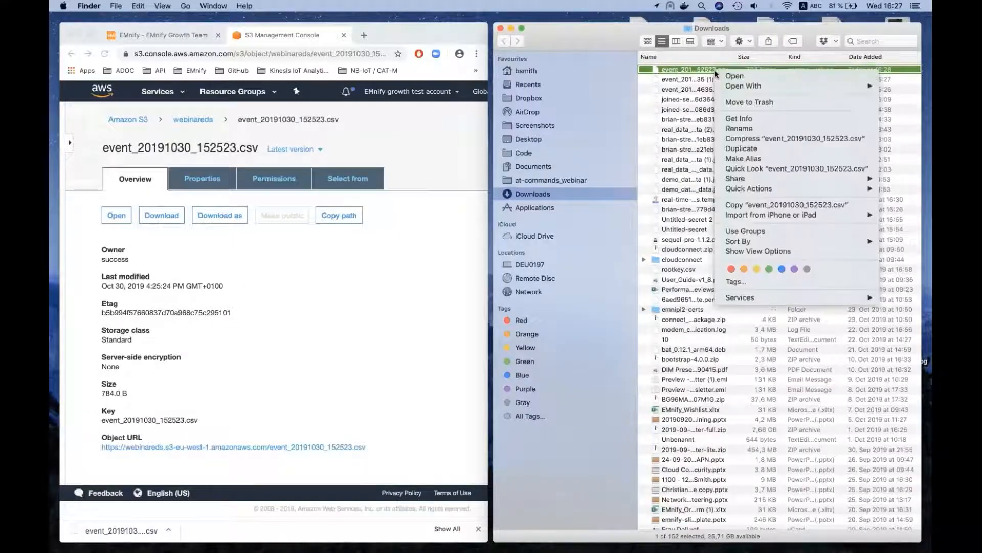
mouse_move(727, 82)
click(684, 104)
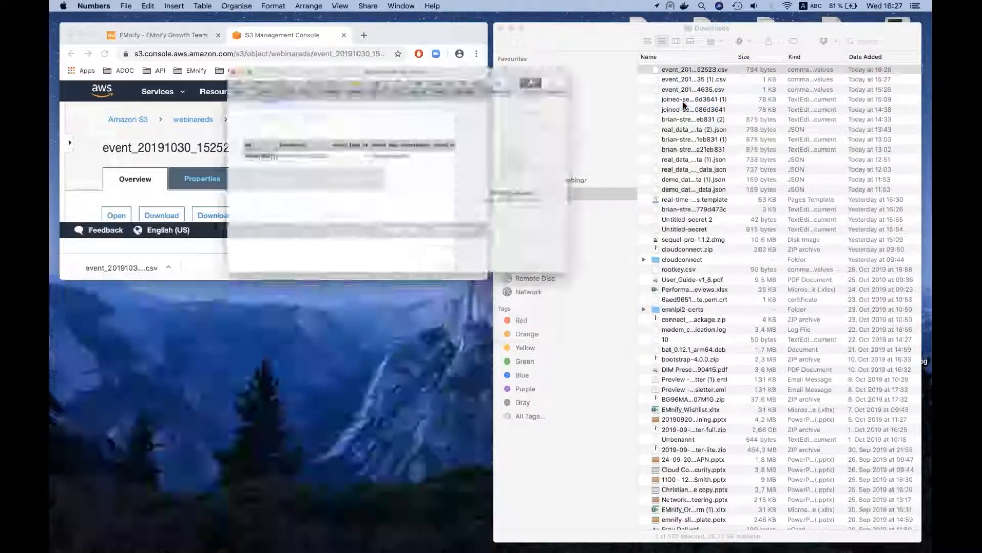
click(509, 27)
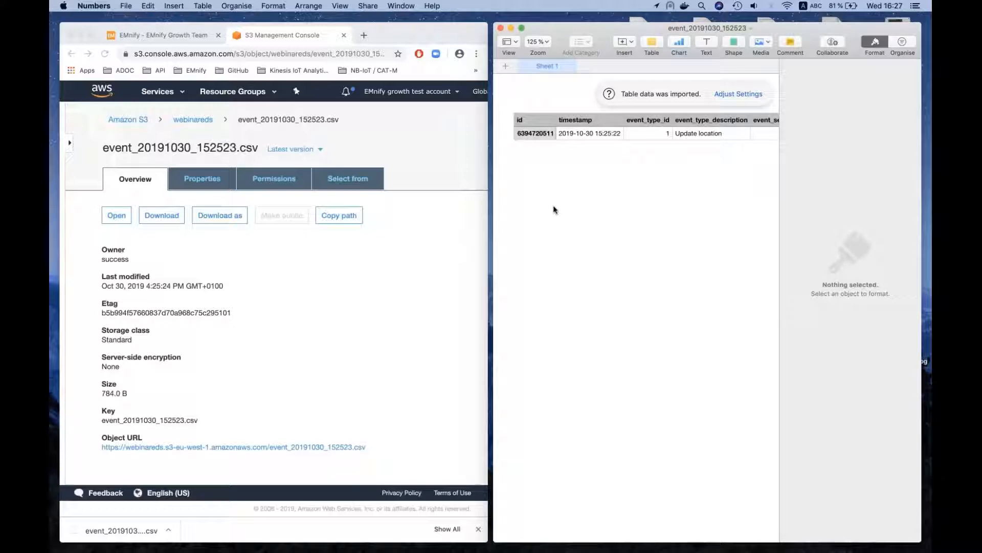
click(82, 35)
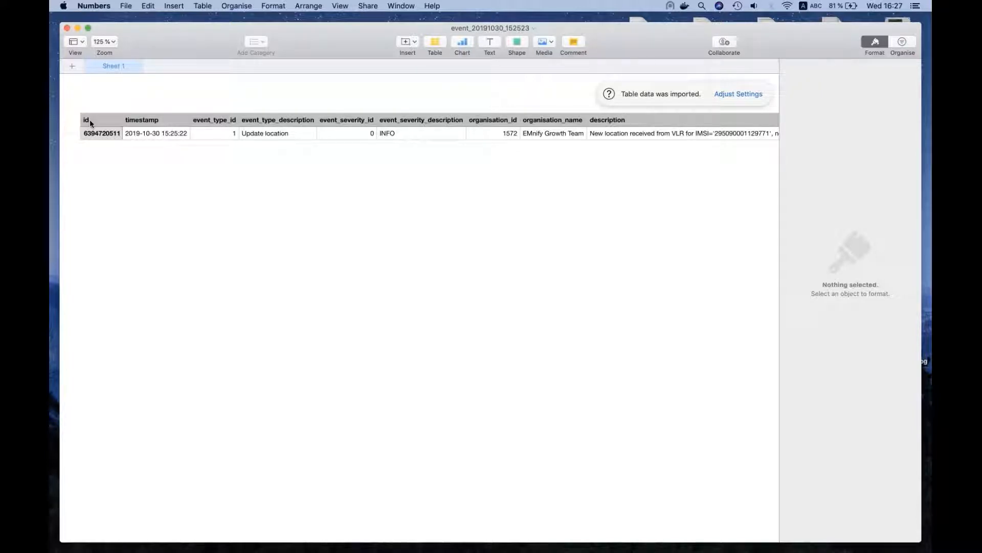
- Look through the event table's columns from id to sim_iccid and select the endpoint_name value in the data row
scroll(154, 120, right, 5)
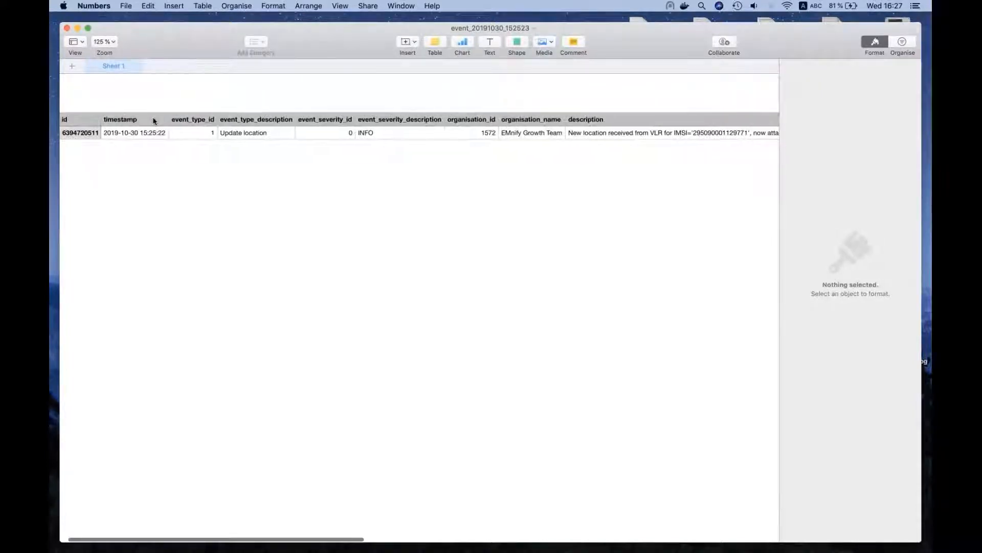
scroll(154, 120, right, 15)
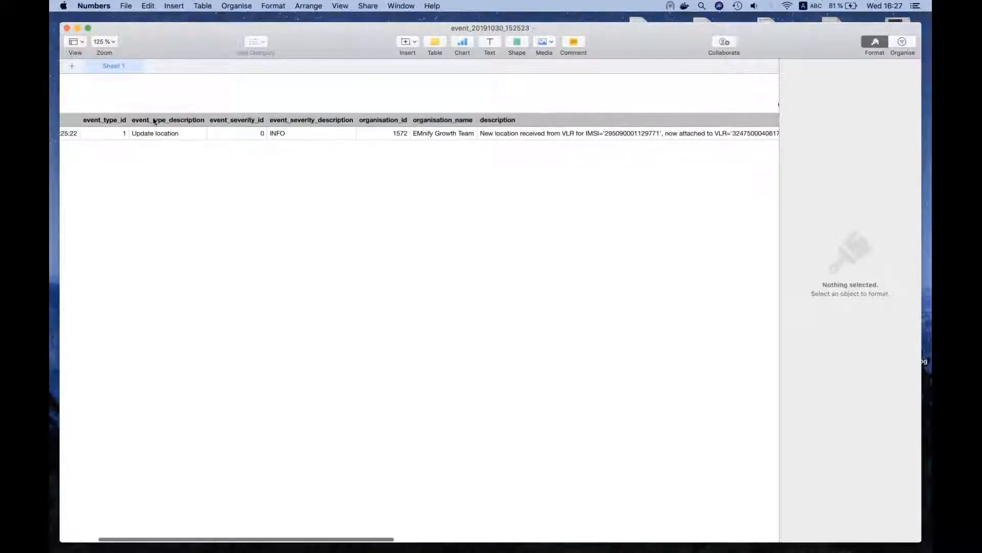
scroll(305, 131, right, 3)
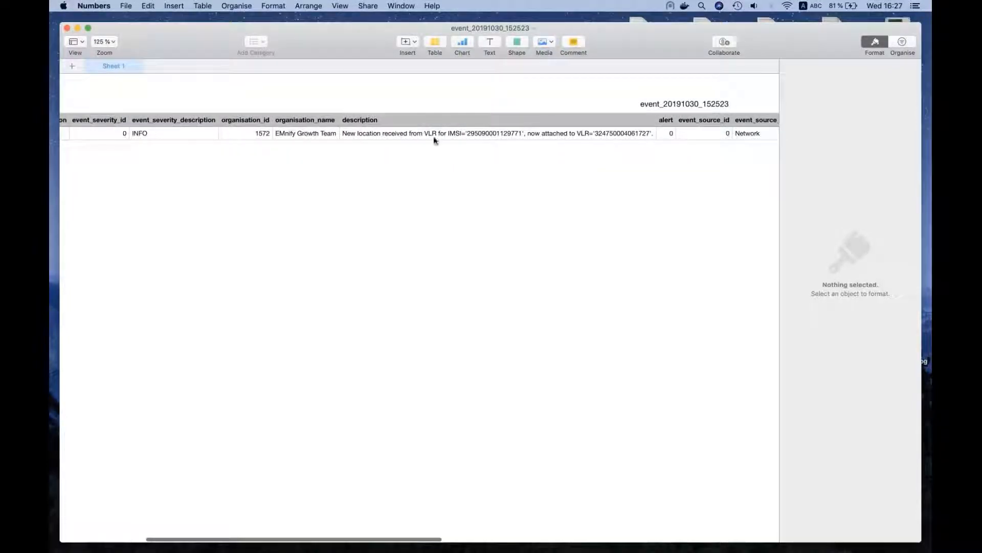
scroll(435, 137, right, 15)
scroll(434, 137, right, 8)
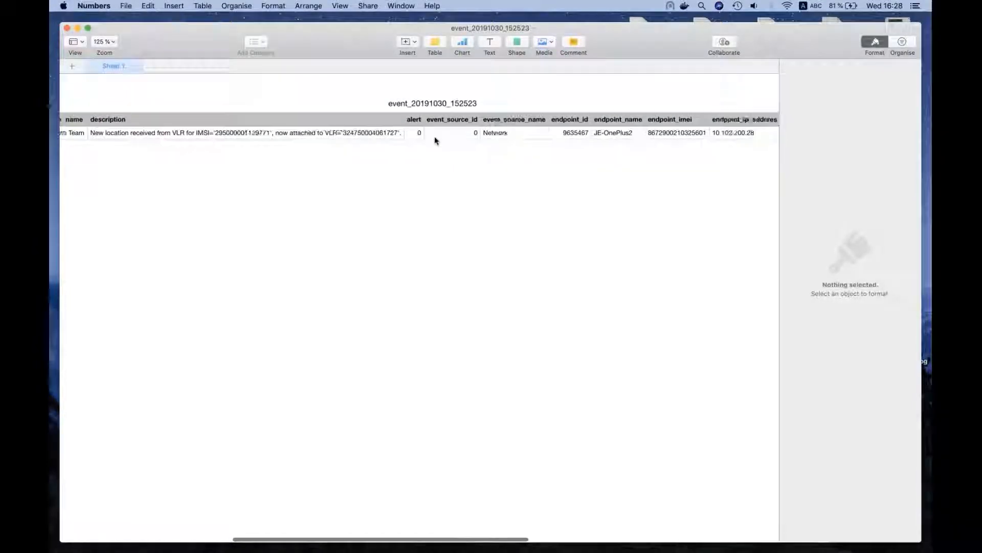
scroll(434, 136, right, 2)
click(434, 136)
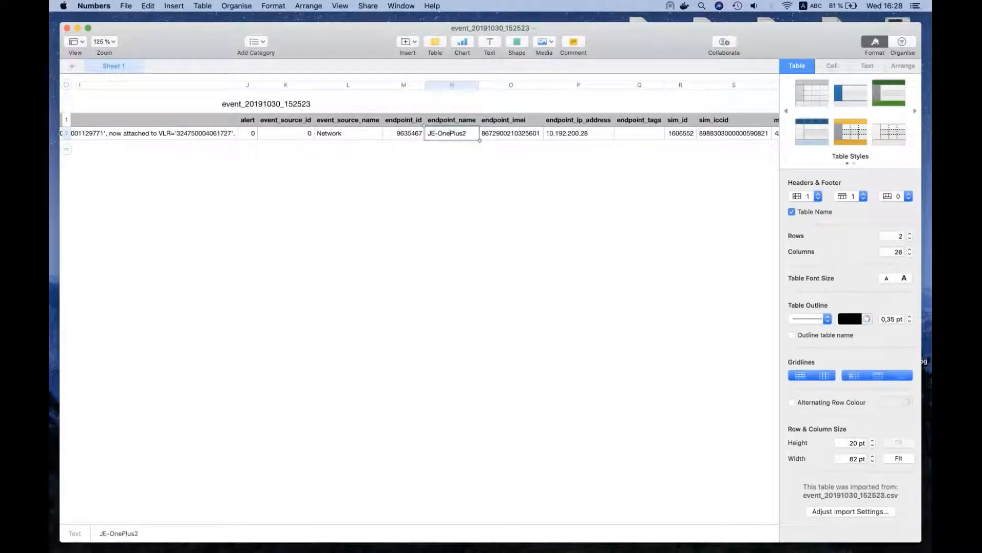
- Deselect the table and look through its remaining columns from endpoint_name past imsi_imsi
click(462, 154)
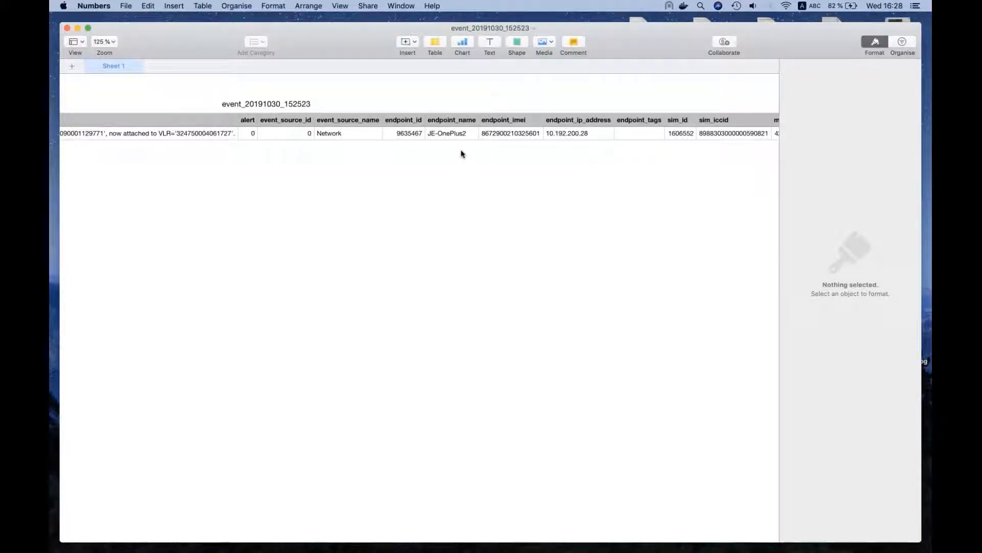
scroll(361, 164, right, 5)
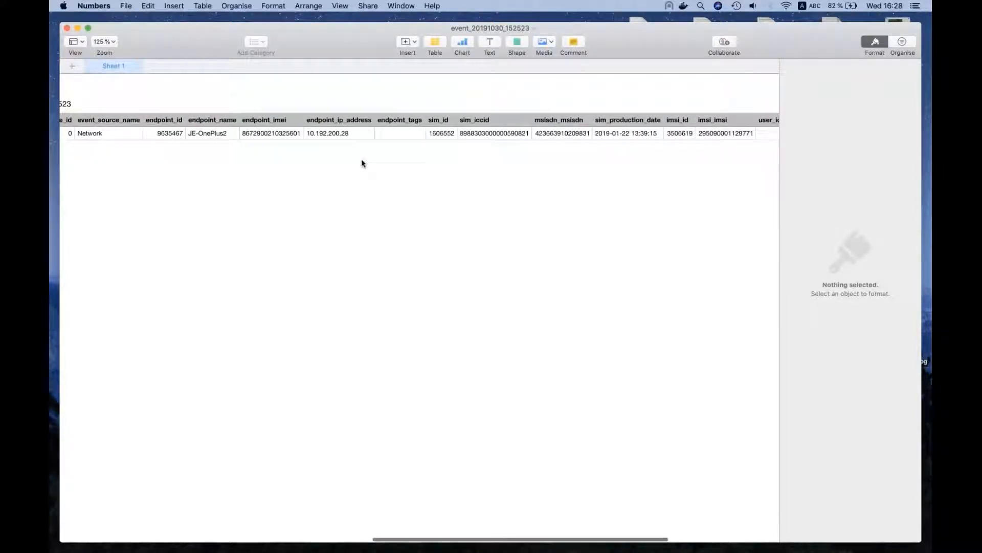
scroll(361, 164, right, 5)
scroll(361, 164, left, 8)
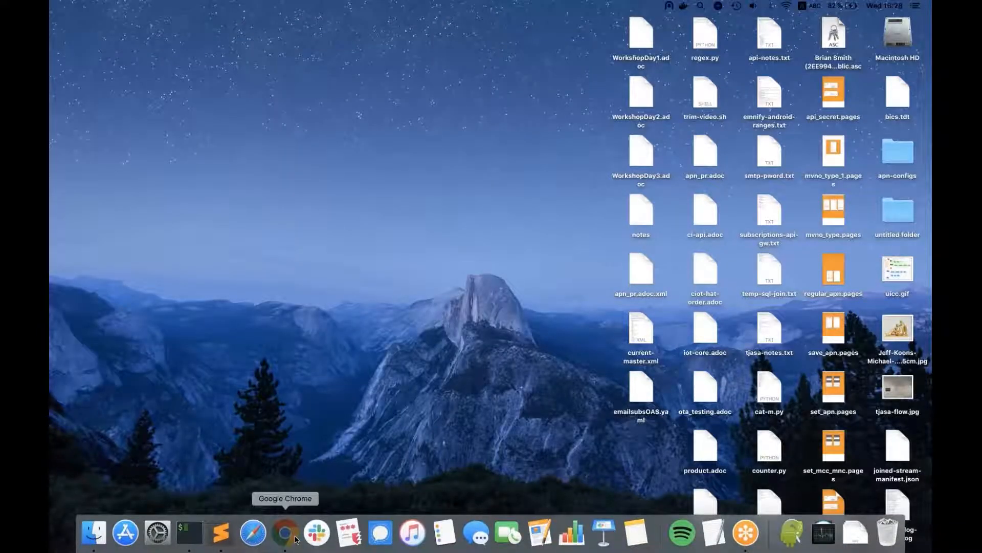
- Switch to Chrome, return to the EMnify technical settings and review the Data Streams list
click(296, 536)
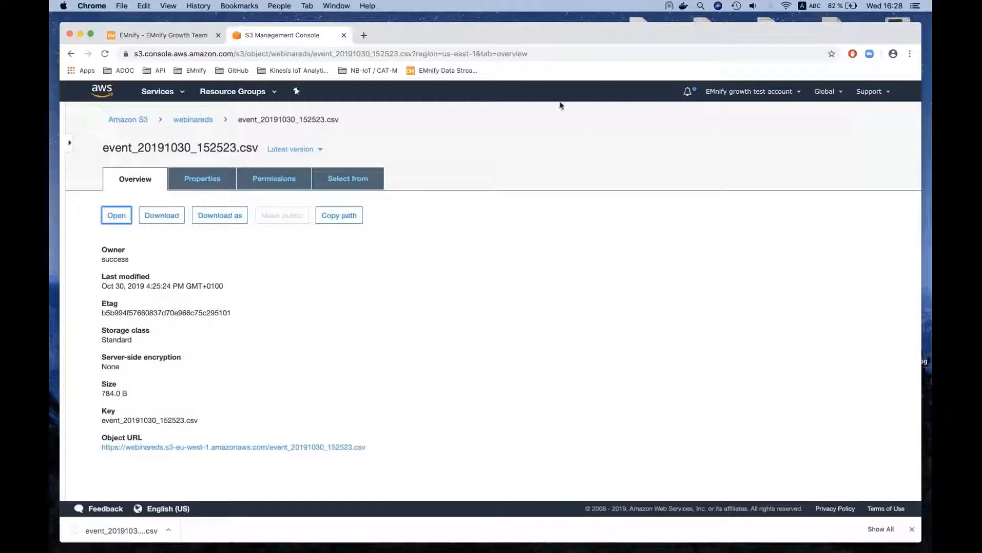
click(181, 35)
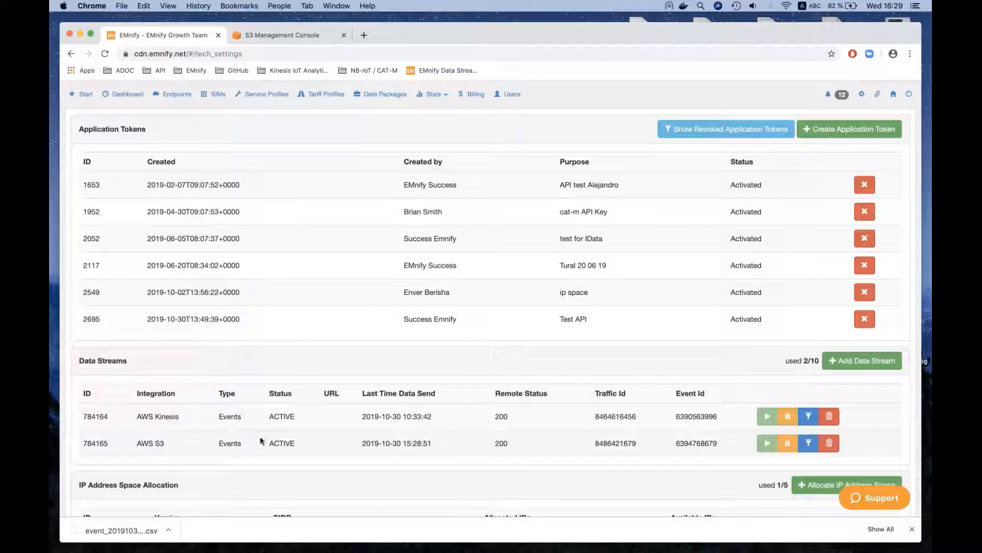
scroll(552, 425, down, 1)
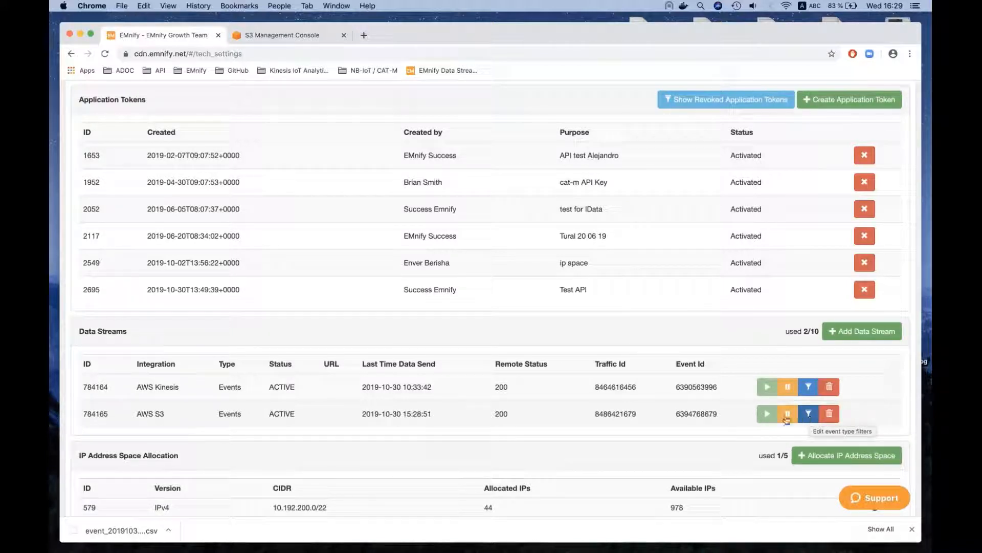
scroll(612, 395, down, 1)
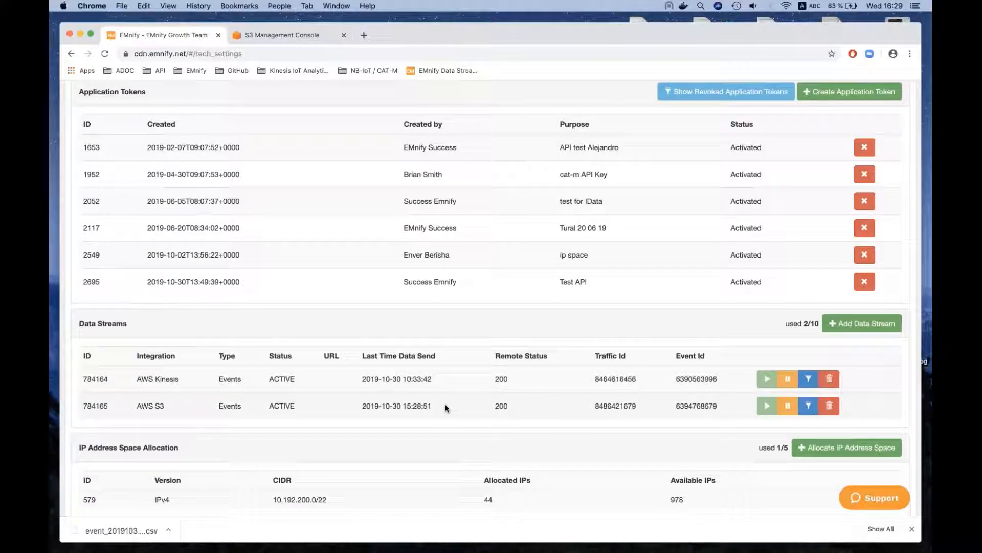
- Open the event type filters of the AWS S3 data stream and add Create PDP Context as a filter
click(810, 407)
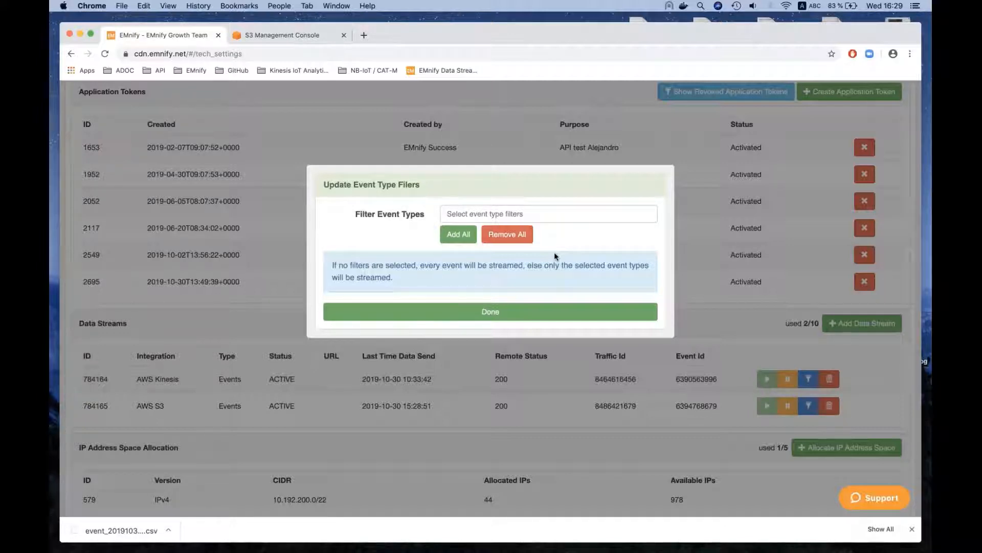
click(526, 216)
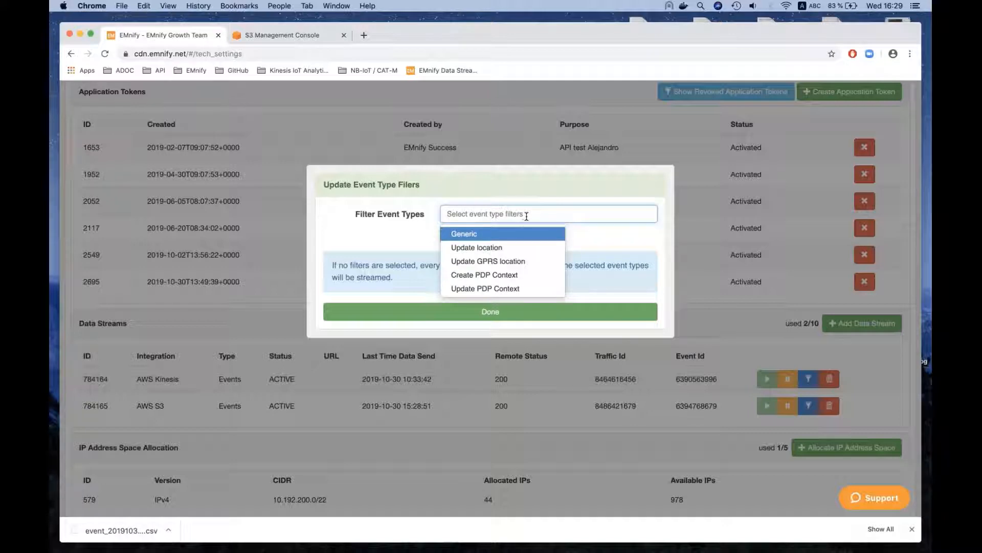
click(507, 275)
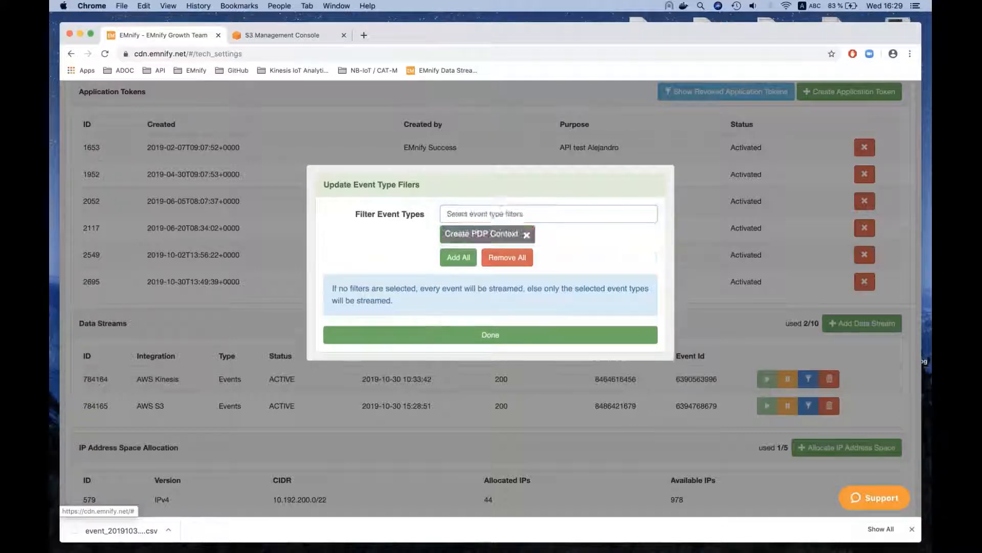
double_click(507, 280)
click(543, 266)
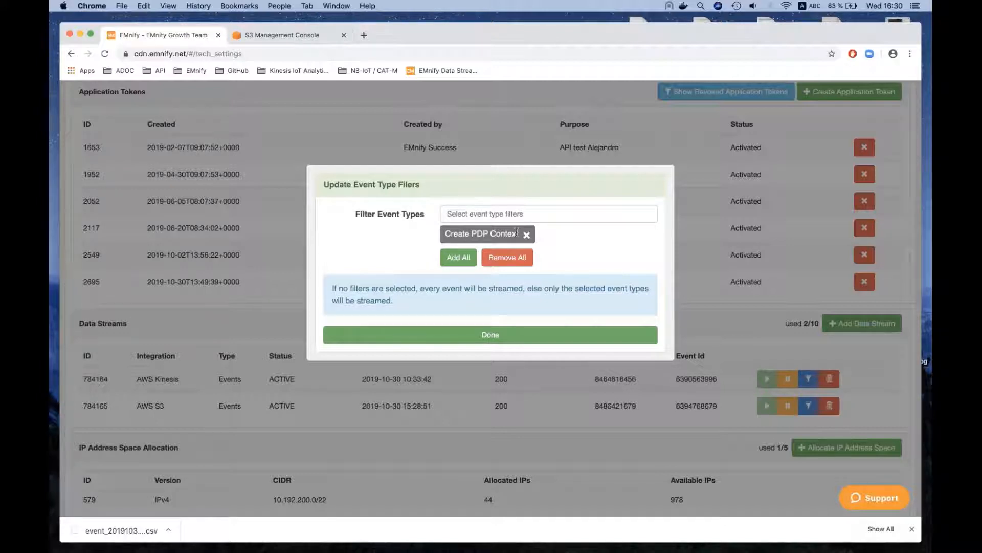
- Look through the other available event types without adding any, and apply the stream's filter selection
click(454, 212)
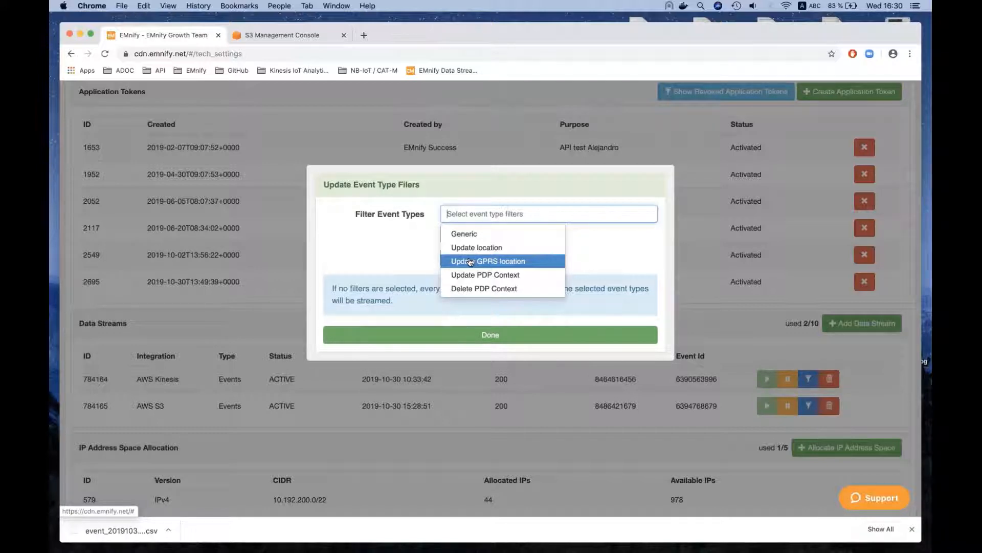
scroll(481, 270, down, 3)
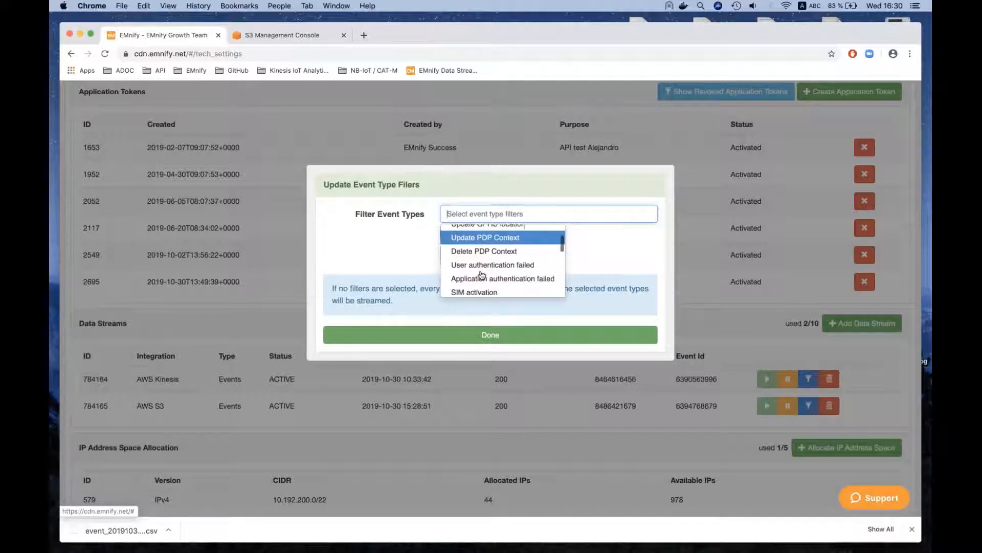
scroll(481, 276, down, 1)
scroll(501, 263, down, 2)
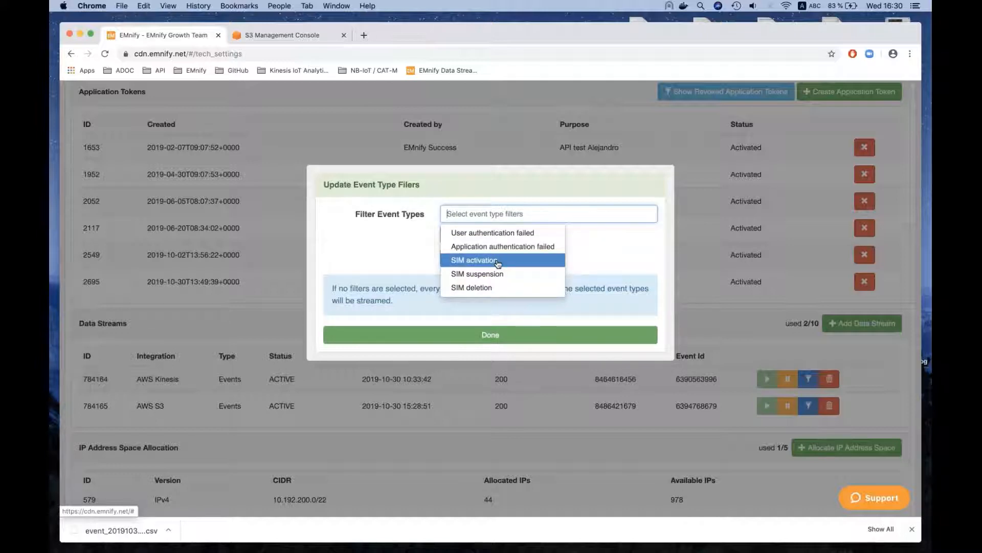
scroll(498, 263, down, 1)
scroll(498, 263, up, 1)
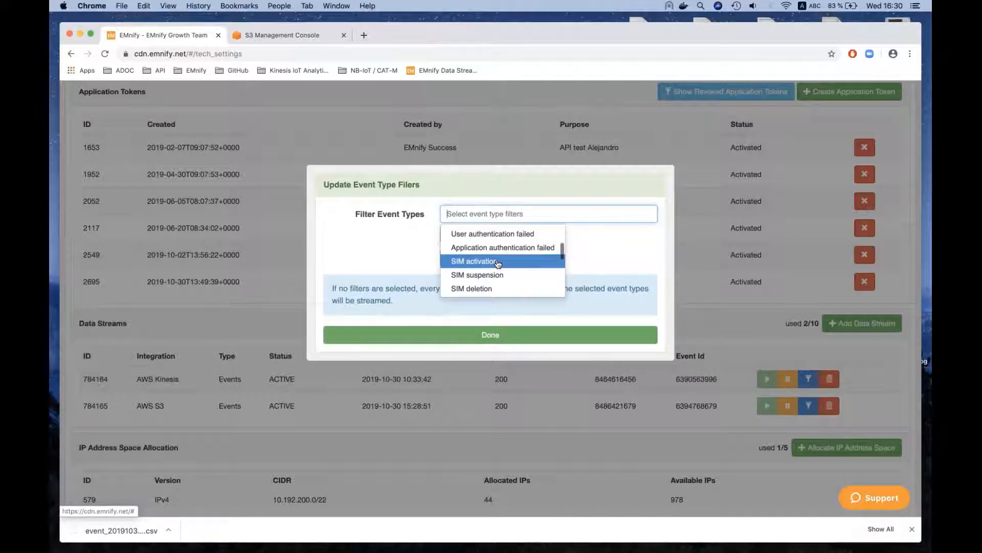
right_click(497, 261)
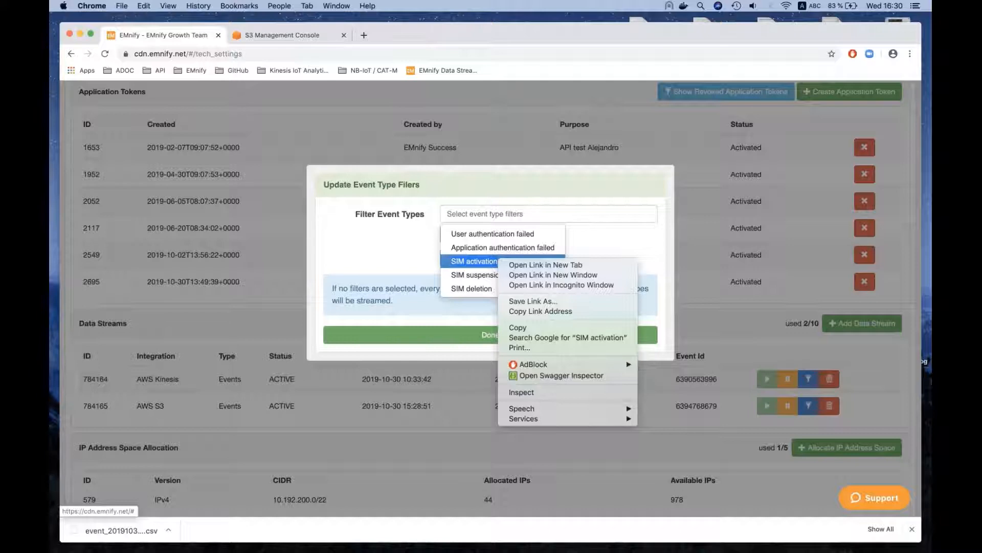
key(Escape)
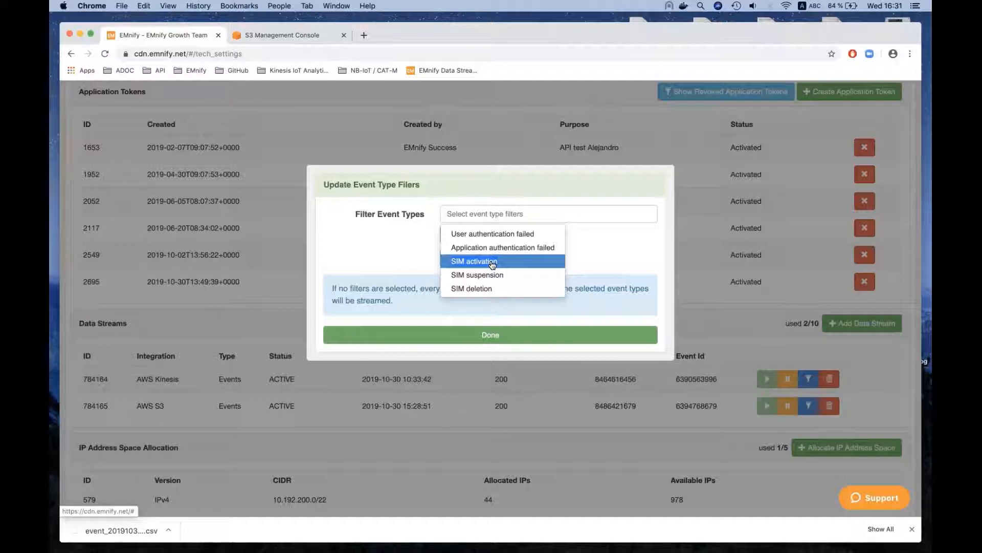
click(596, 272)
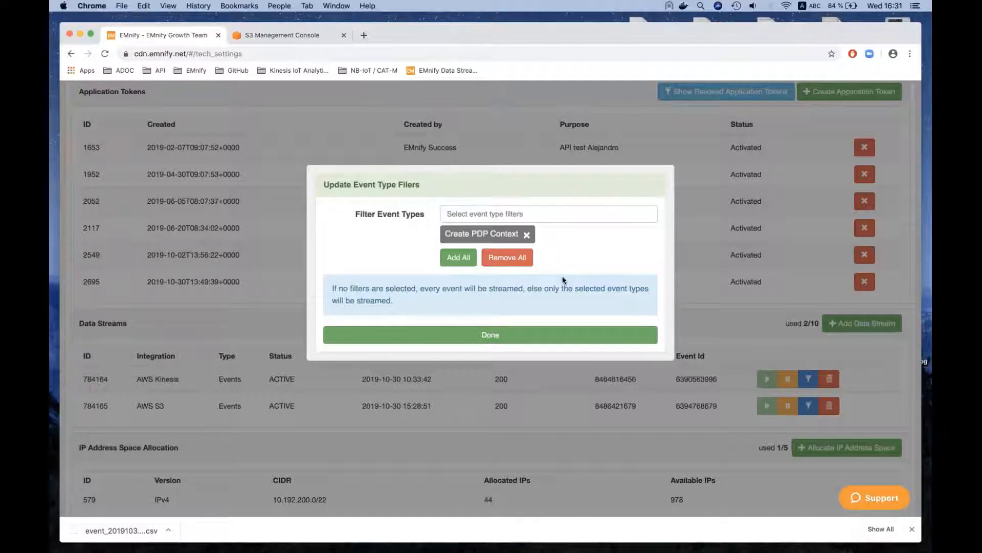
click(496, 334)
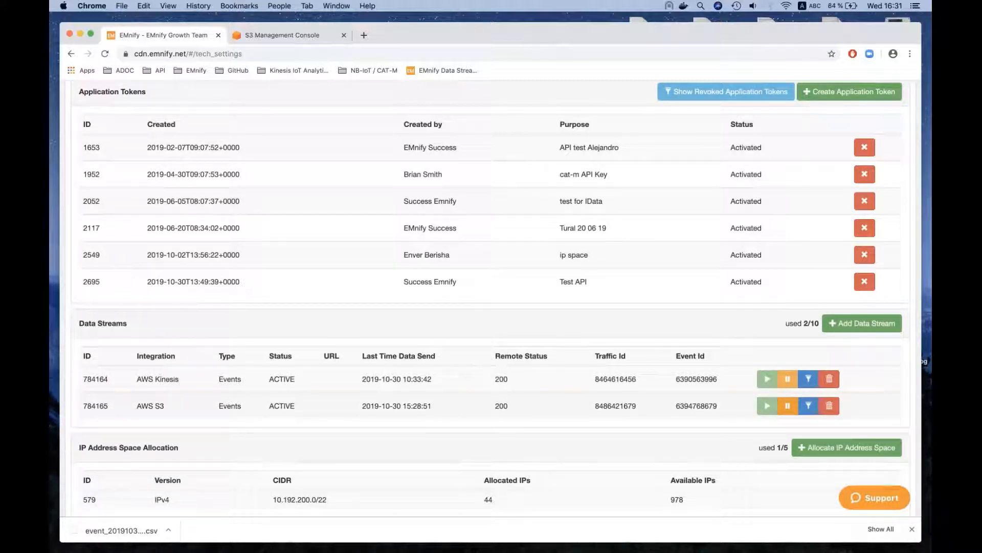
- Pause the AWS S3 data stream, resume it and check its status
click(788, 406)
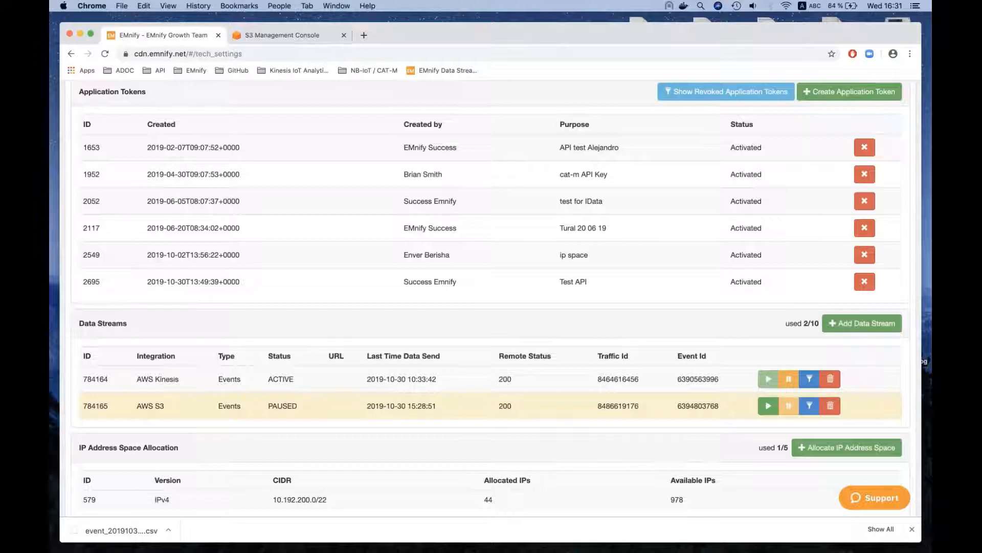
double_click(287, 405)
click(767, 407)
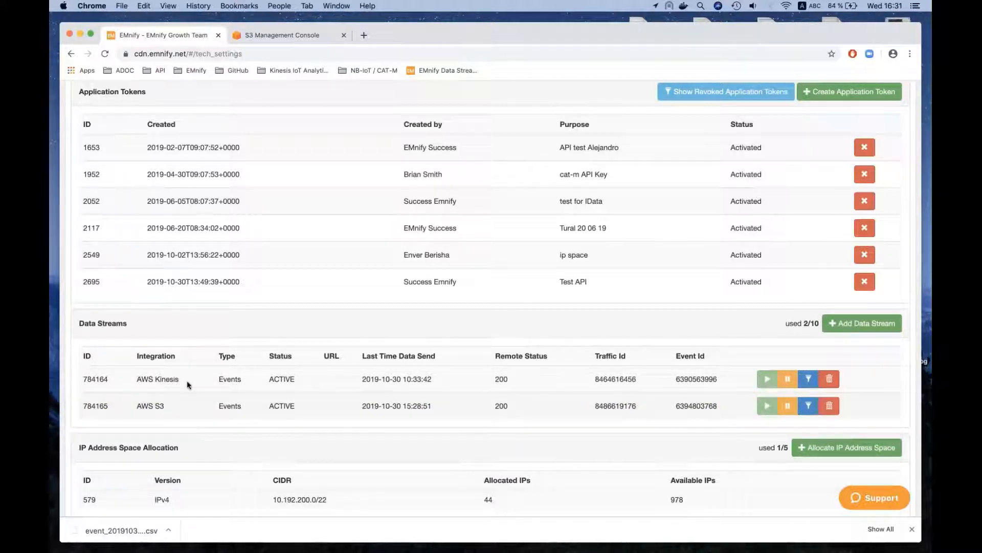
double_click(282, 405)
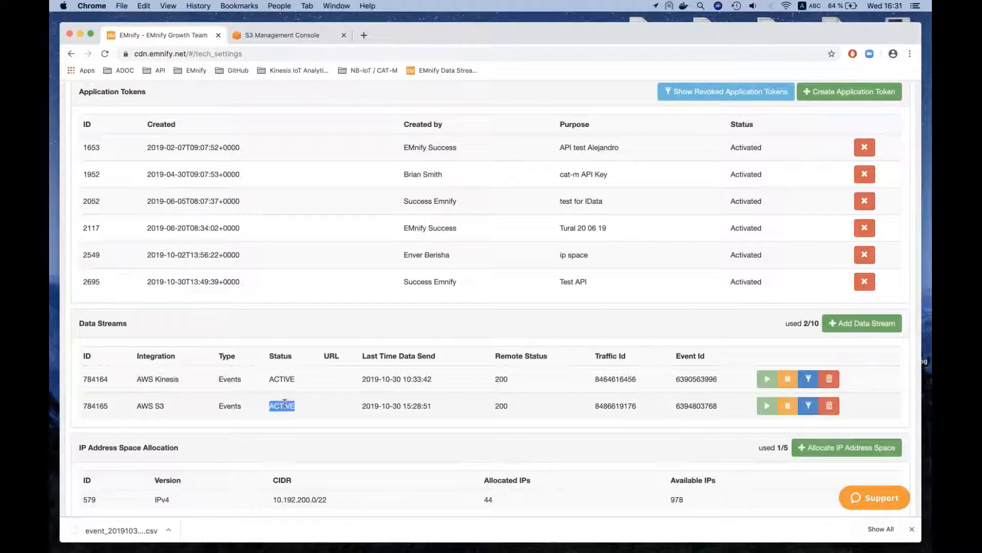
- Go back to the webinareds bucket in the S3 console and look through its list of event CSV files
click(275, 35)
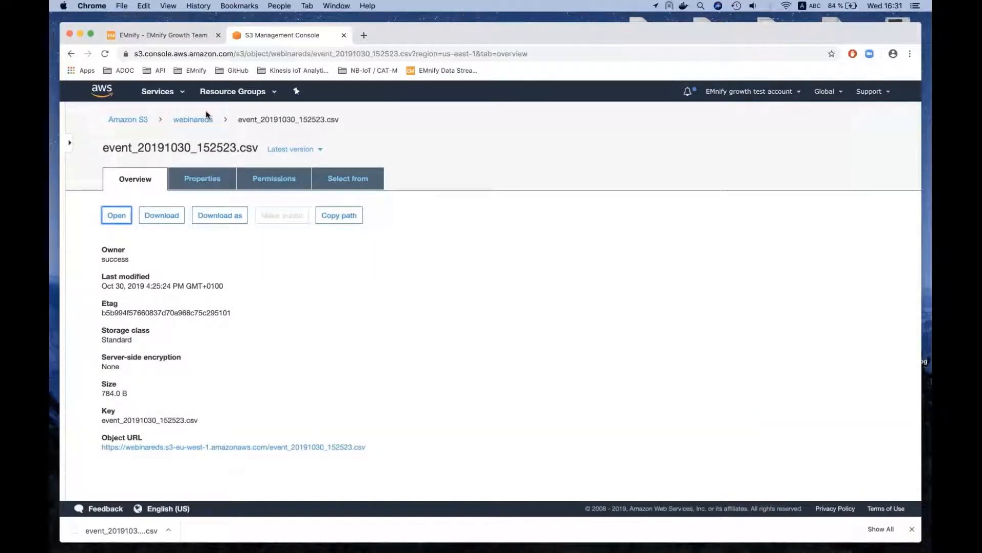
click(193, 120)
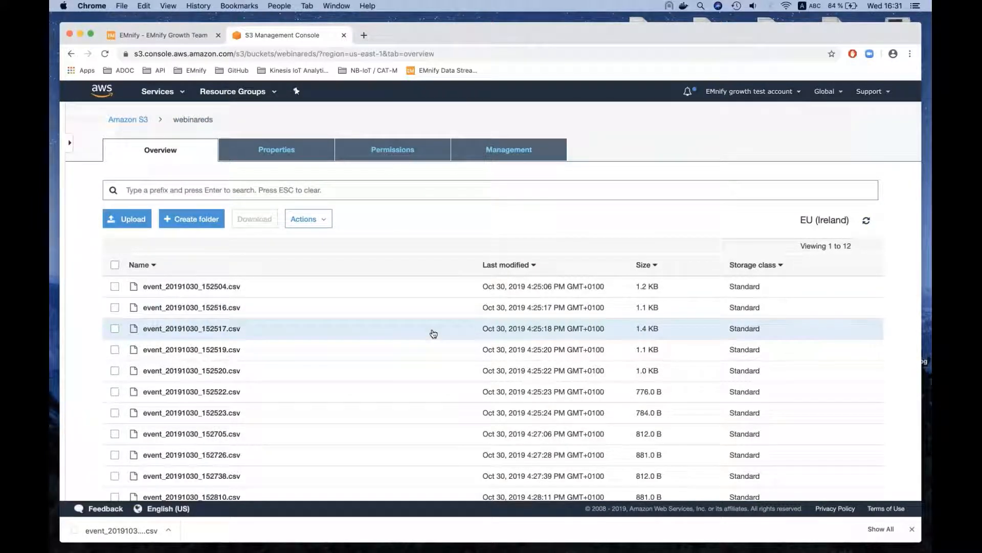
scroll(434, 334, down, 2)
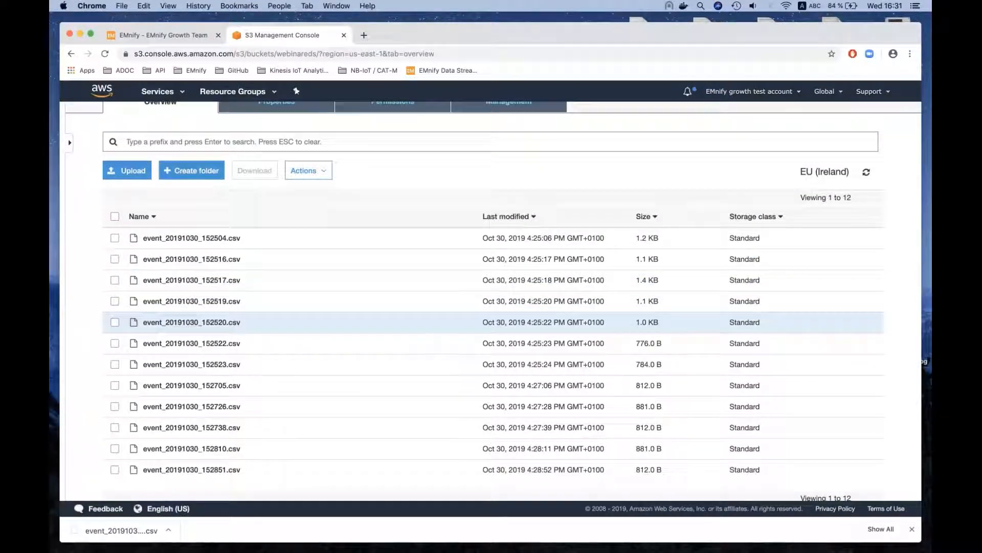